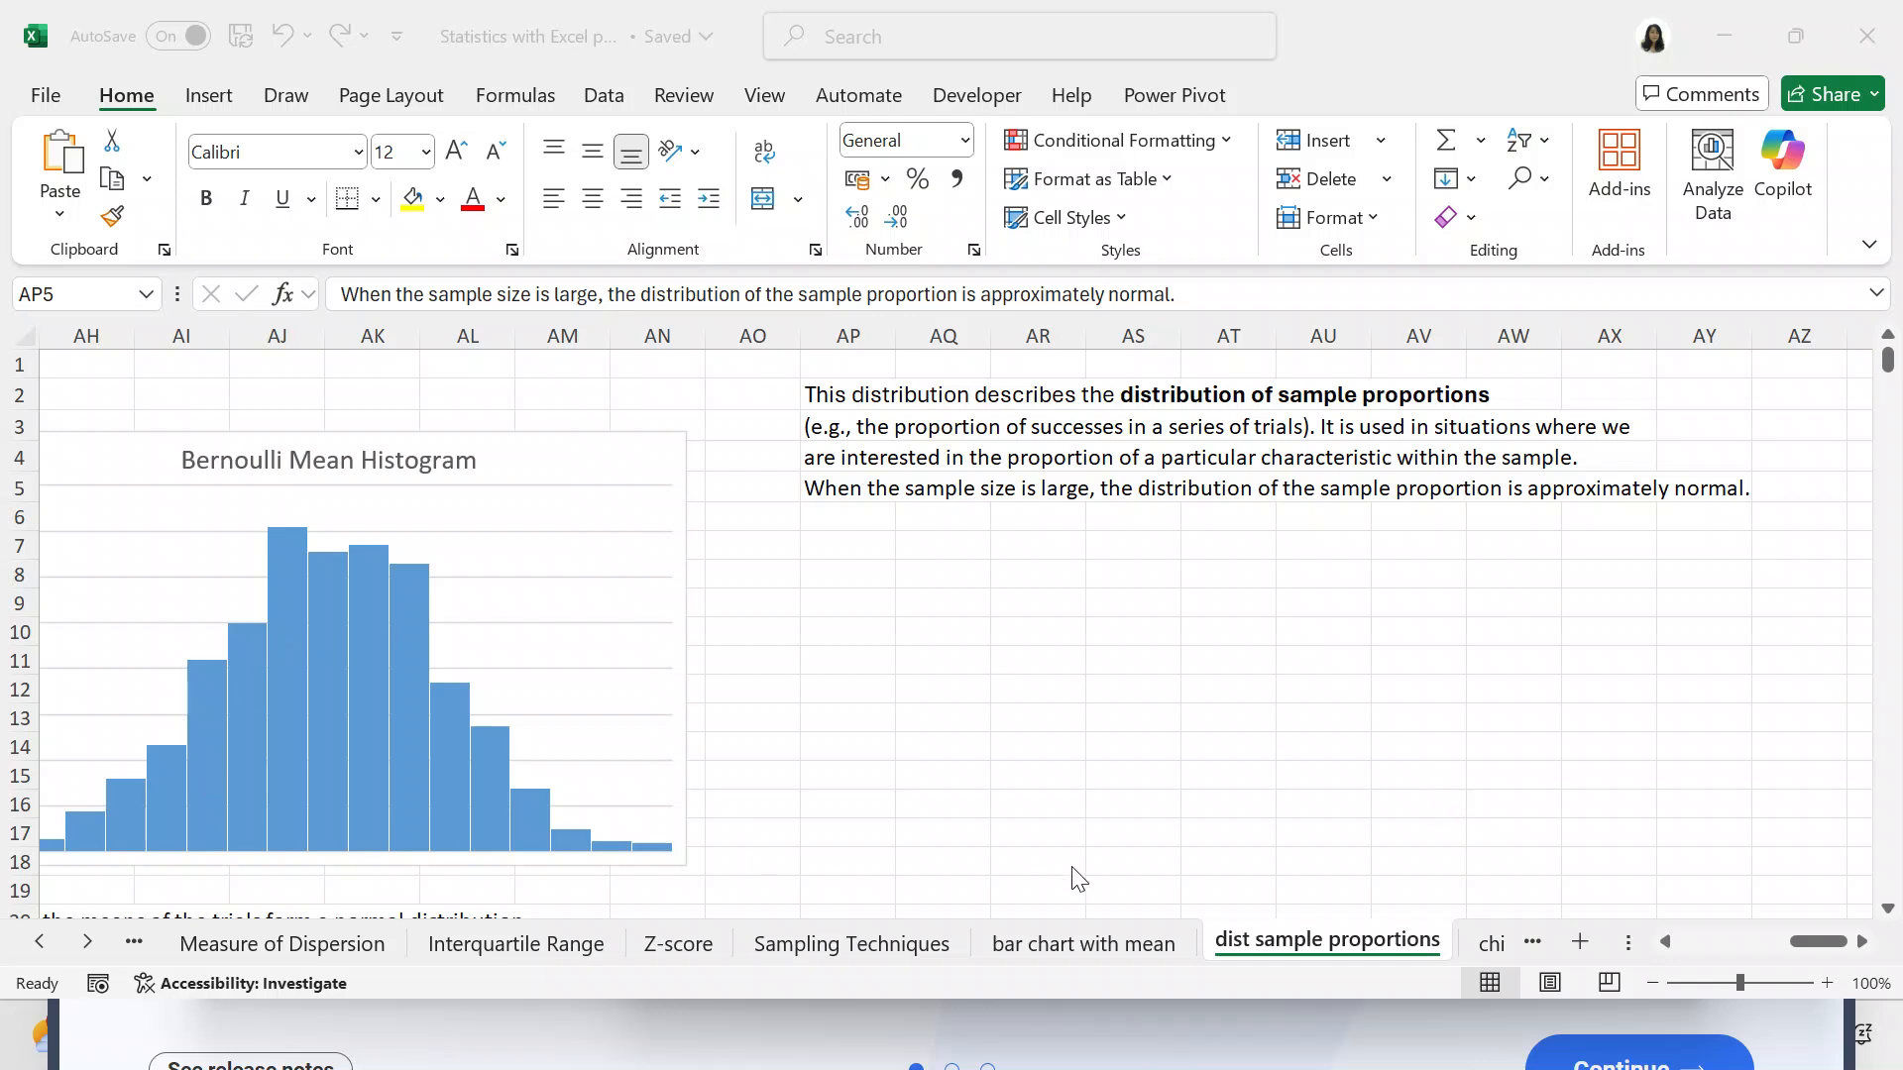
# Step: Examine the Bernoulli trial formulas in B5 and B9 and look through the simulated sample rows
pyautogui.click(1667, 942)
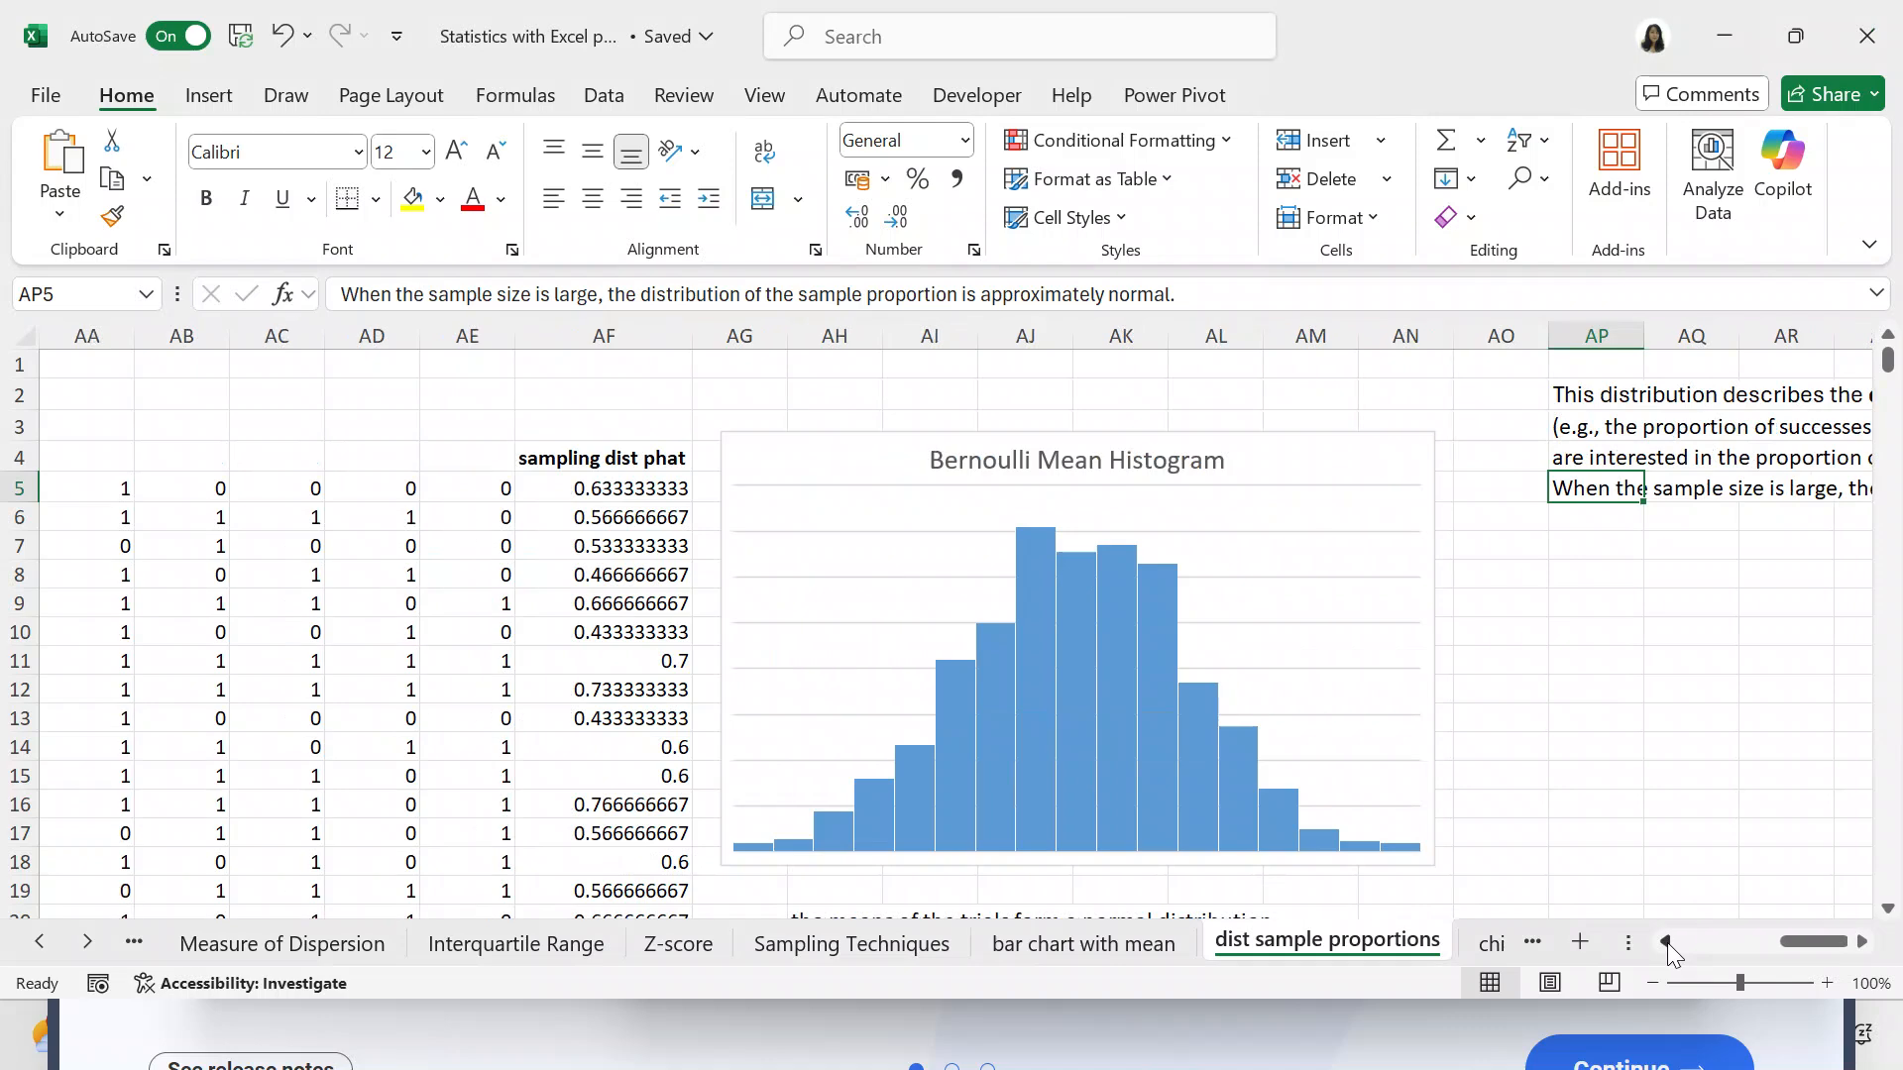
pyautogui.click(1667, 942)
pyautogui.click(1667, 943)
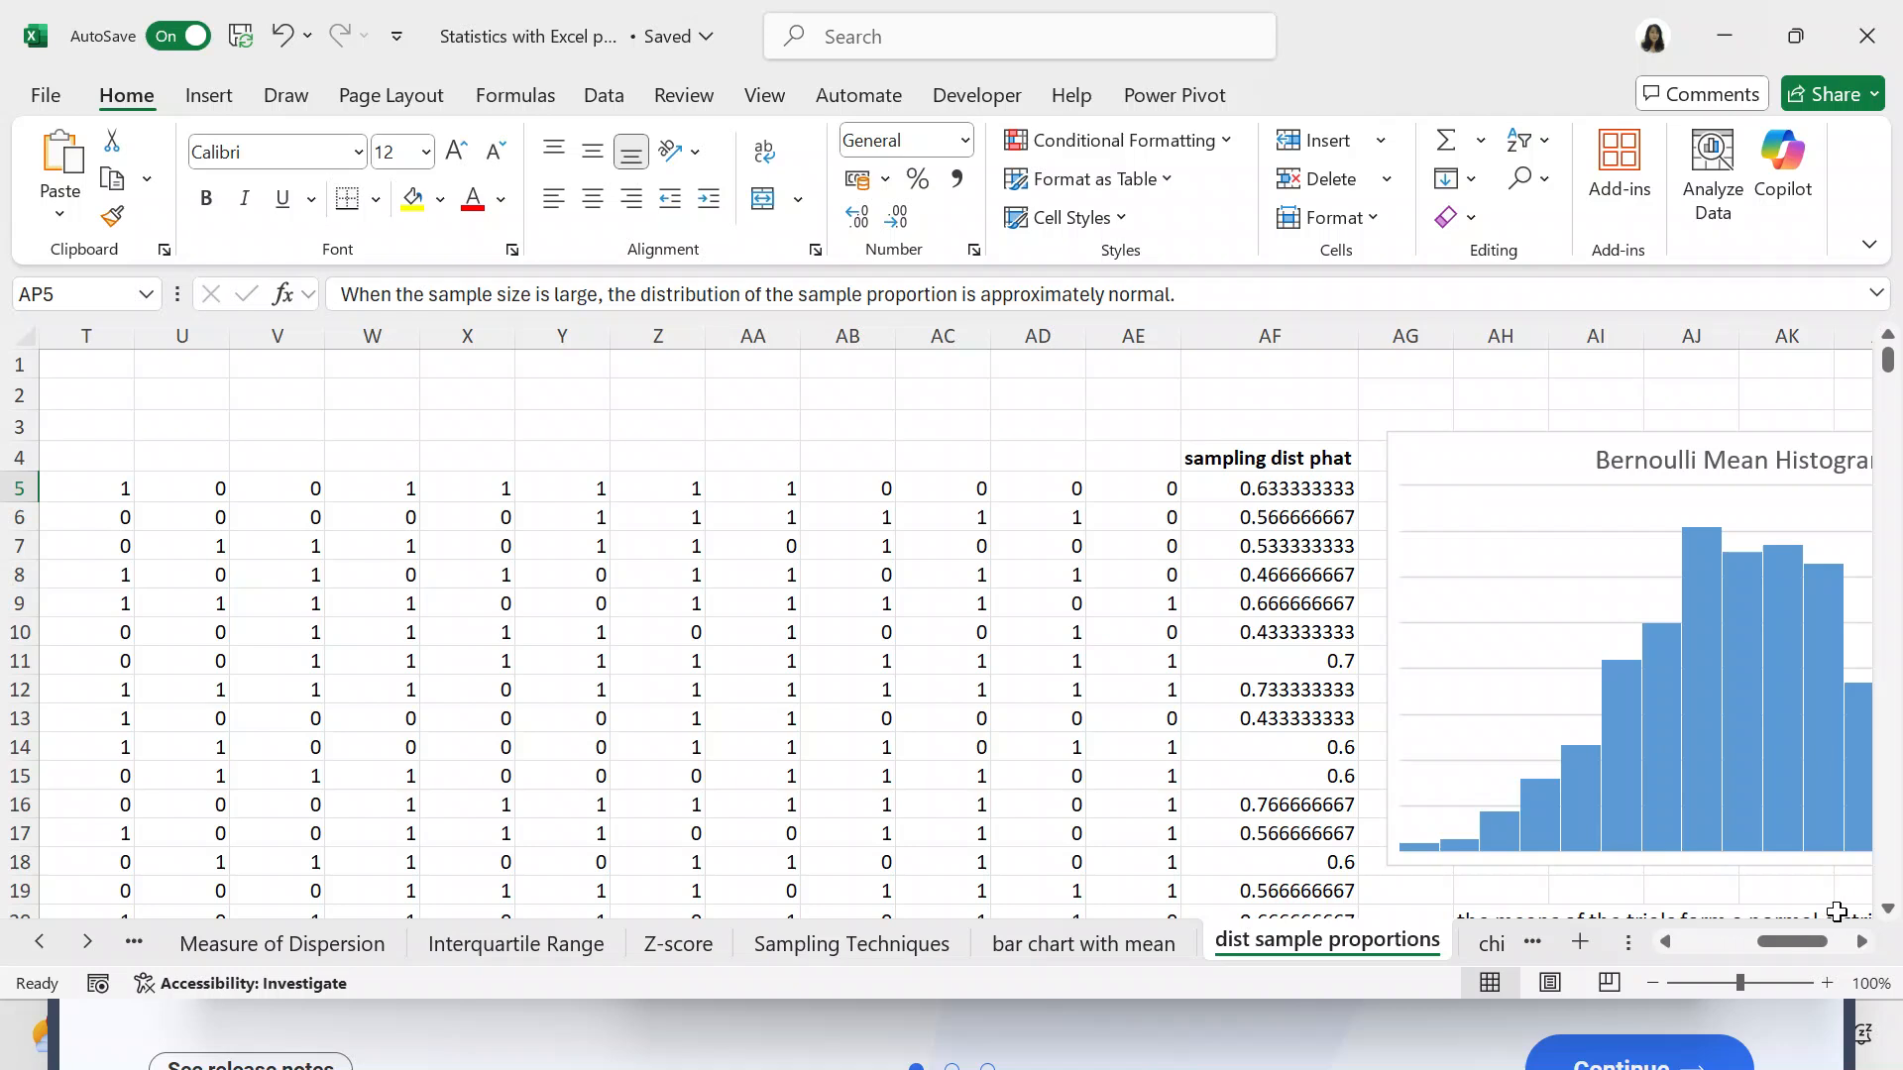
pyautogui.click(1862, 944)
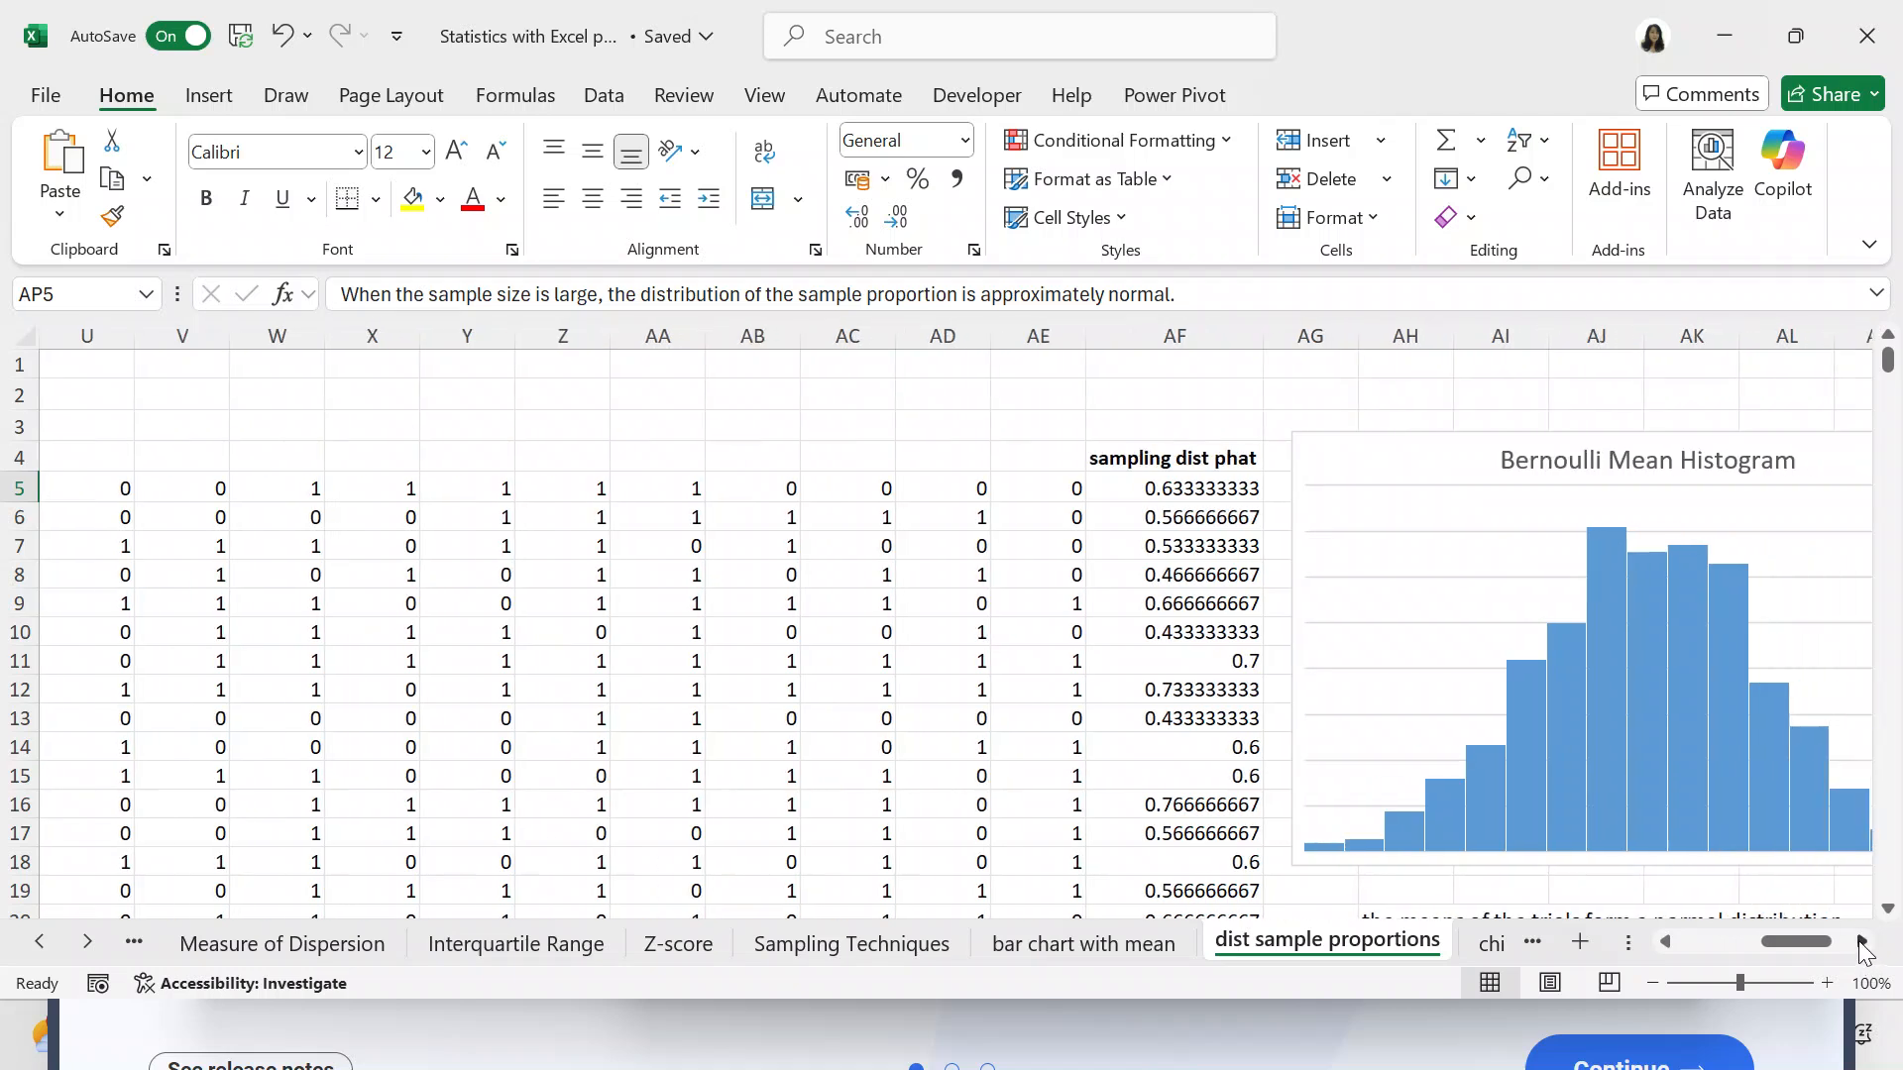
pyautogui.click(1668, 945)
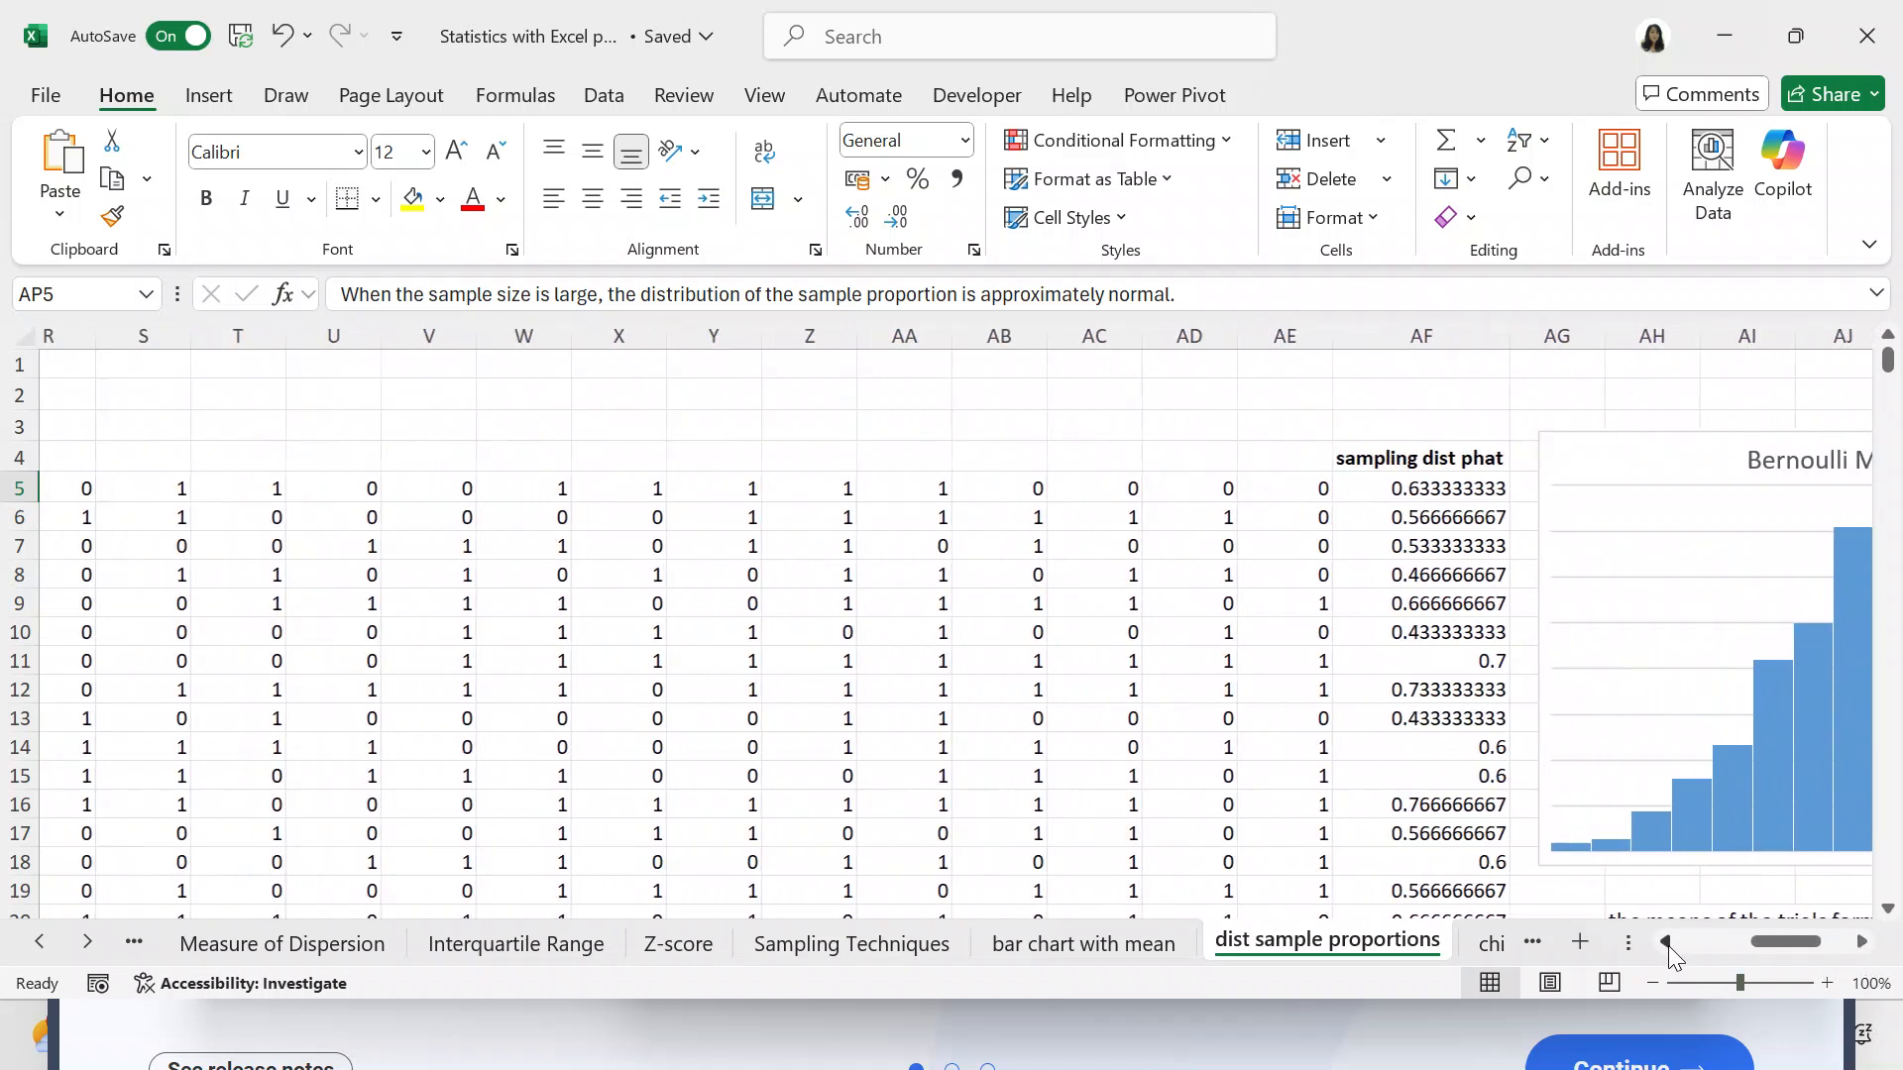
pyautogui.moveTo(1668, 945); pyautogui.dragTo(1668, 942)
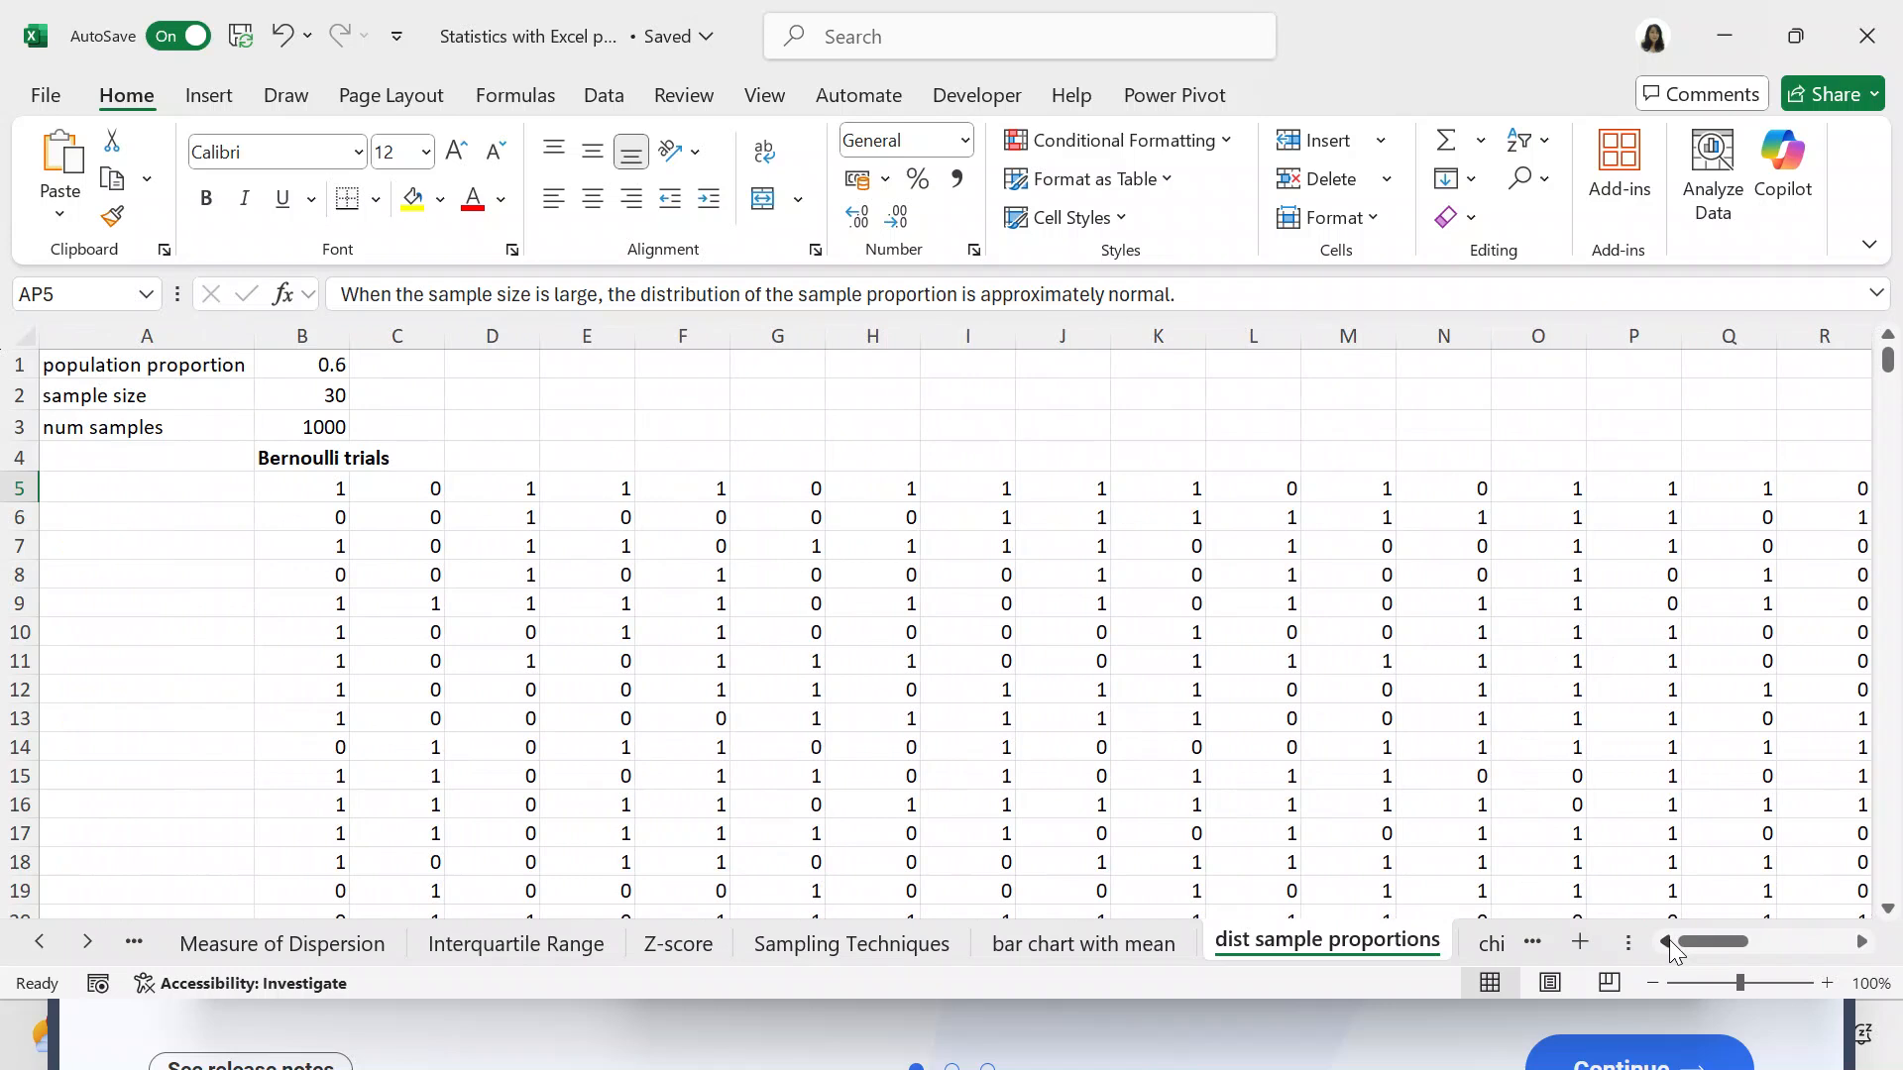
pyautogui.click(327, 487)
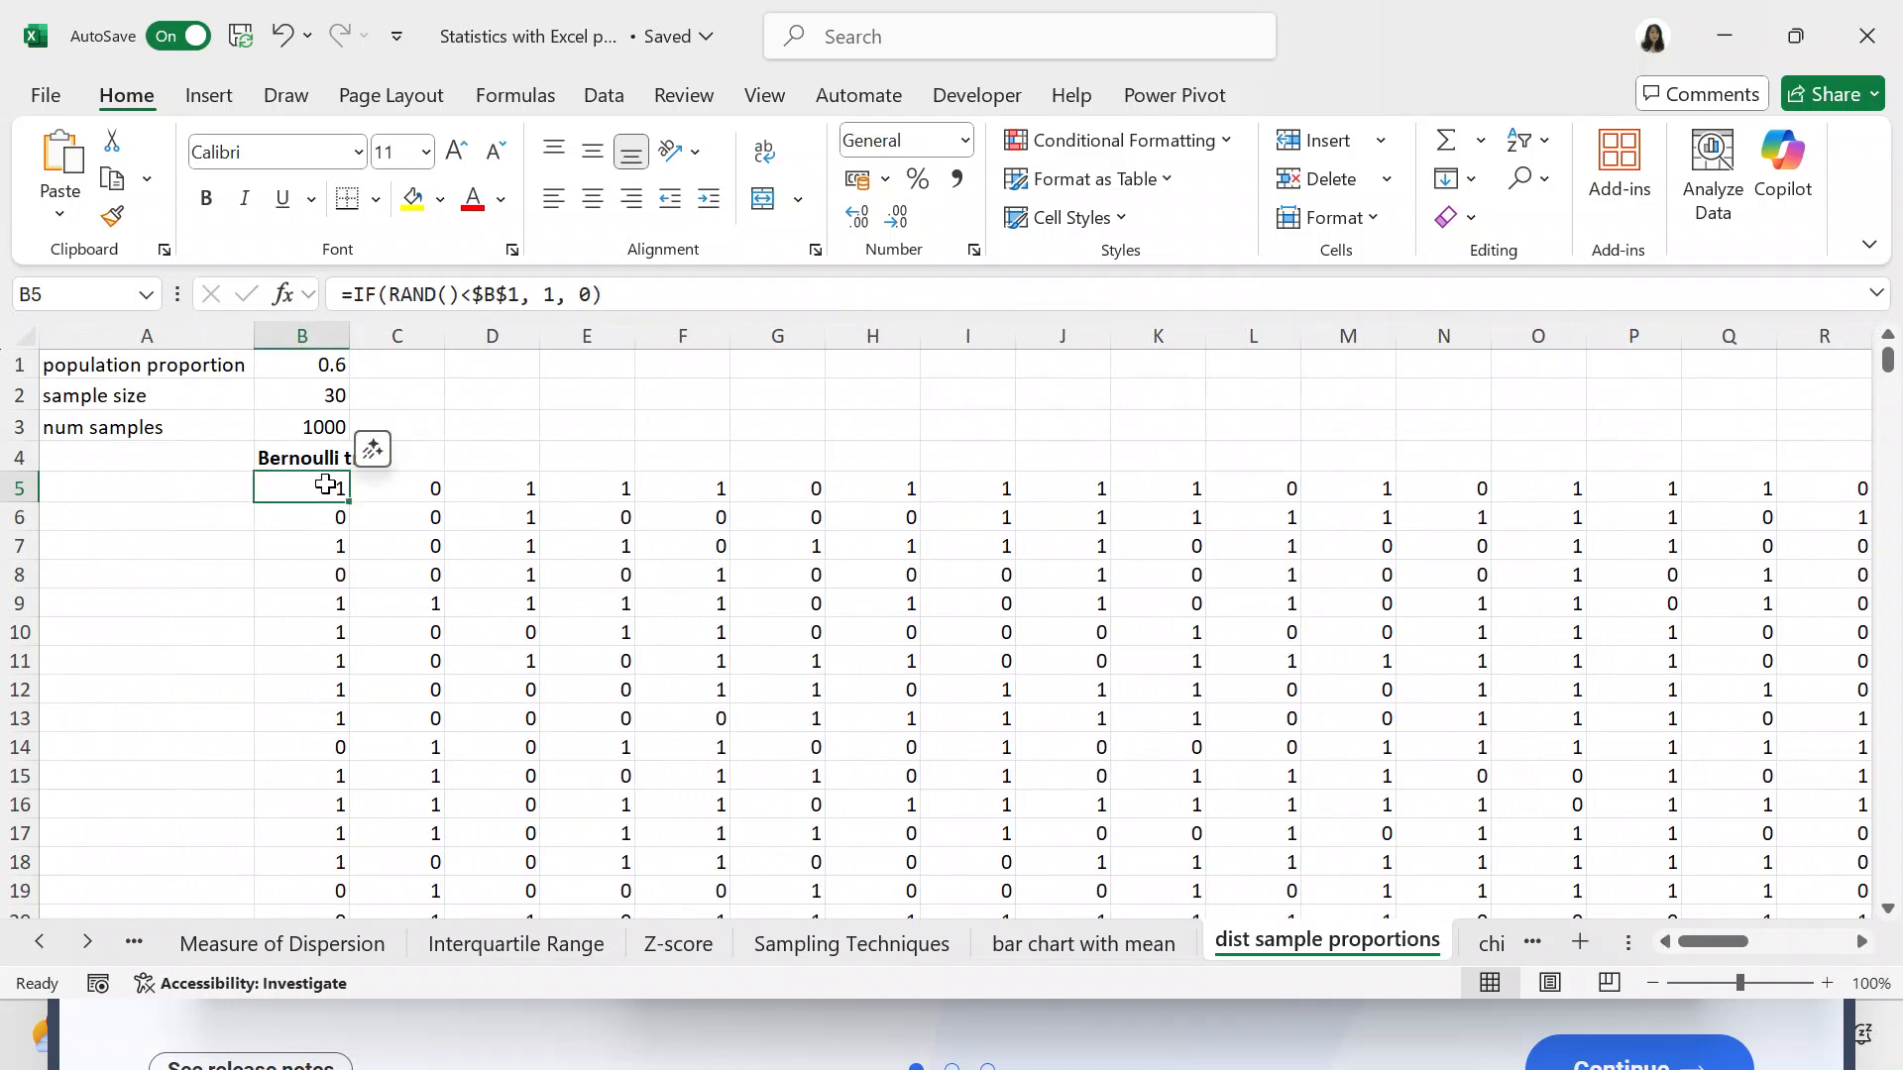
pyautogui.click(290, 603)
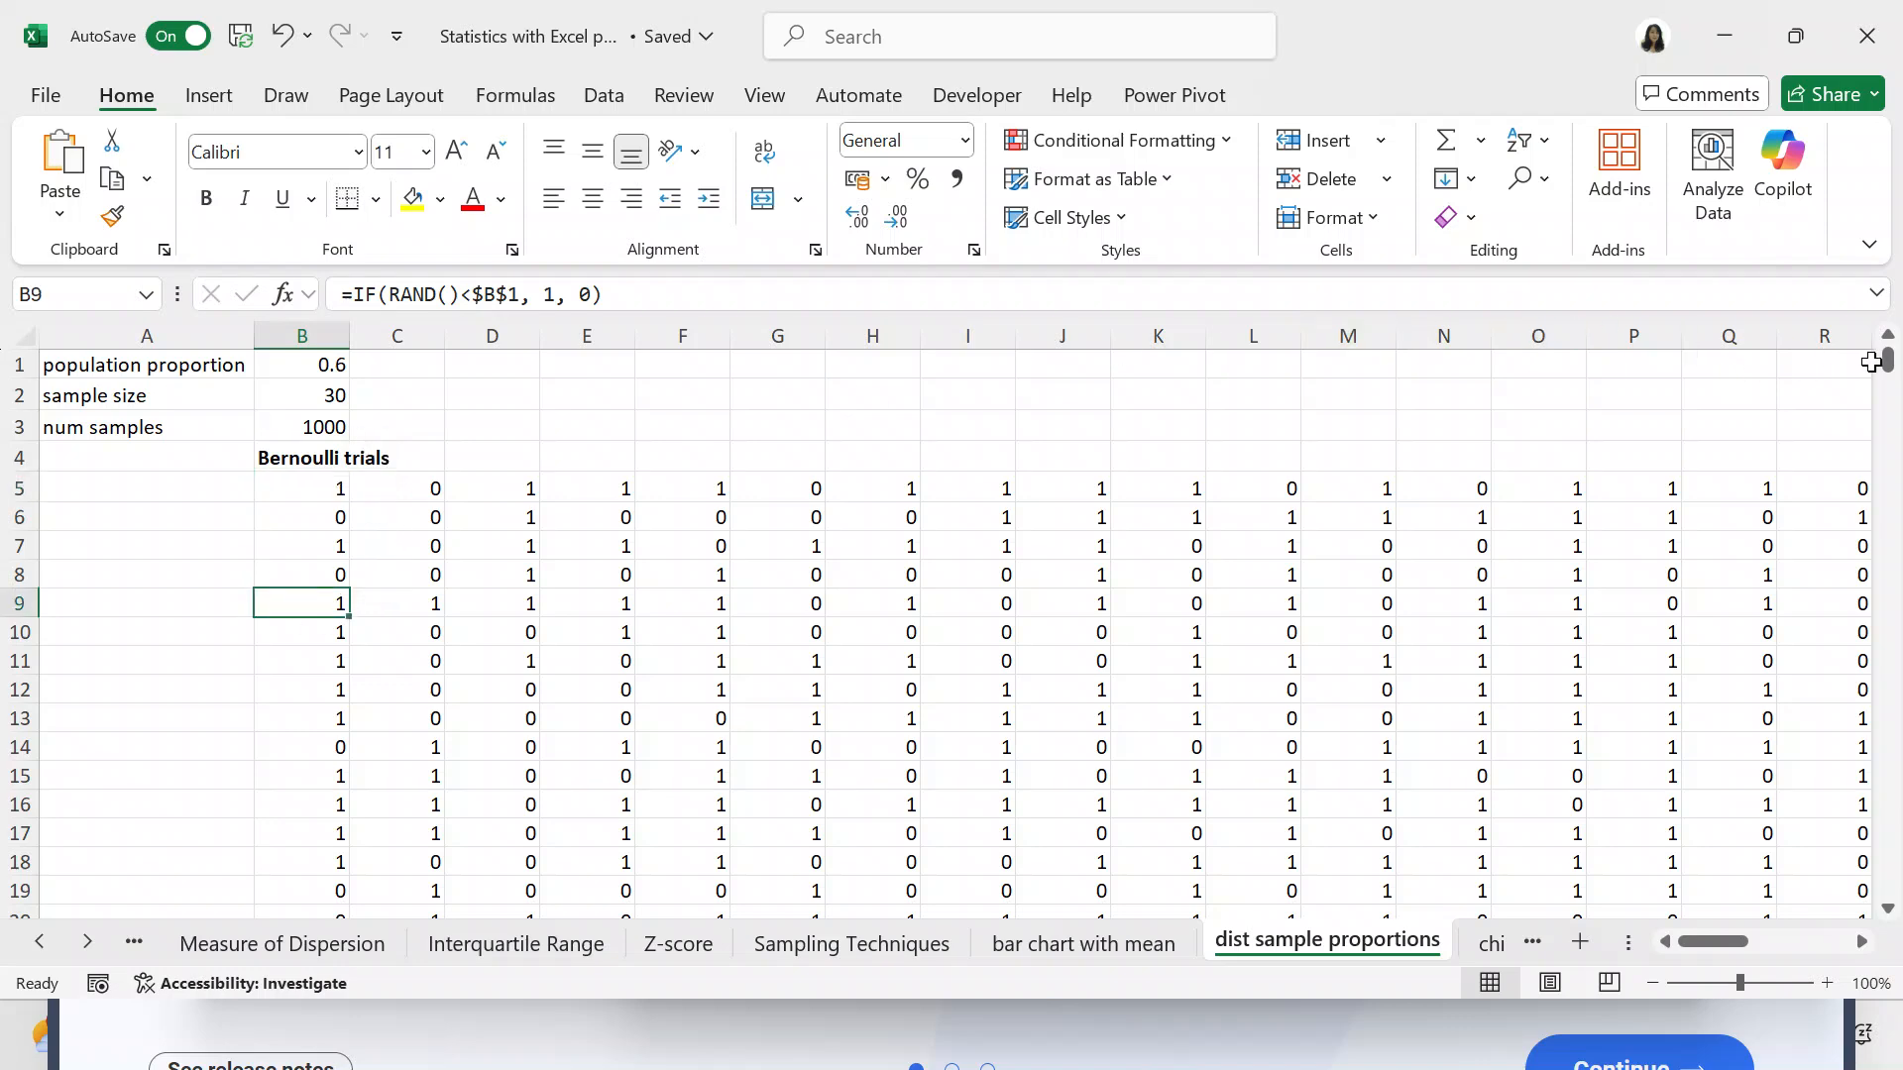
pyautogui.moveTo(1886, 364); pyautogui.dragTo(1899, 295)
# Step: Step through the first sample's Bernoulli trials cell by cell along row 5, from C5 past the sampling dist phat column
pyautogui.click(409, 486)
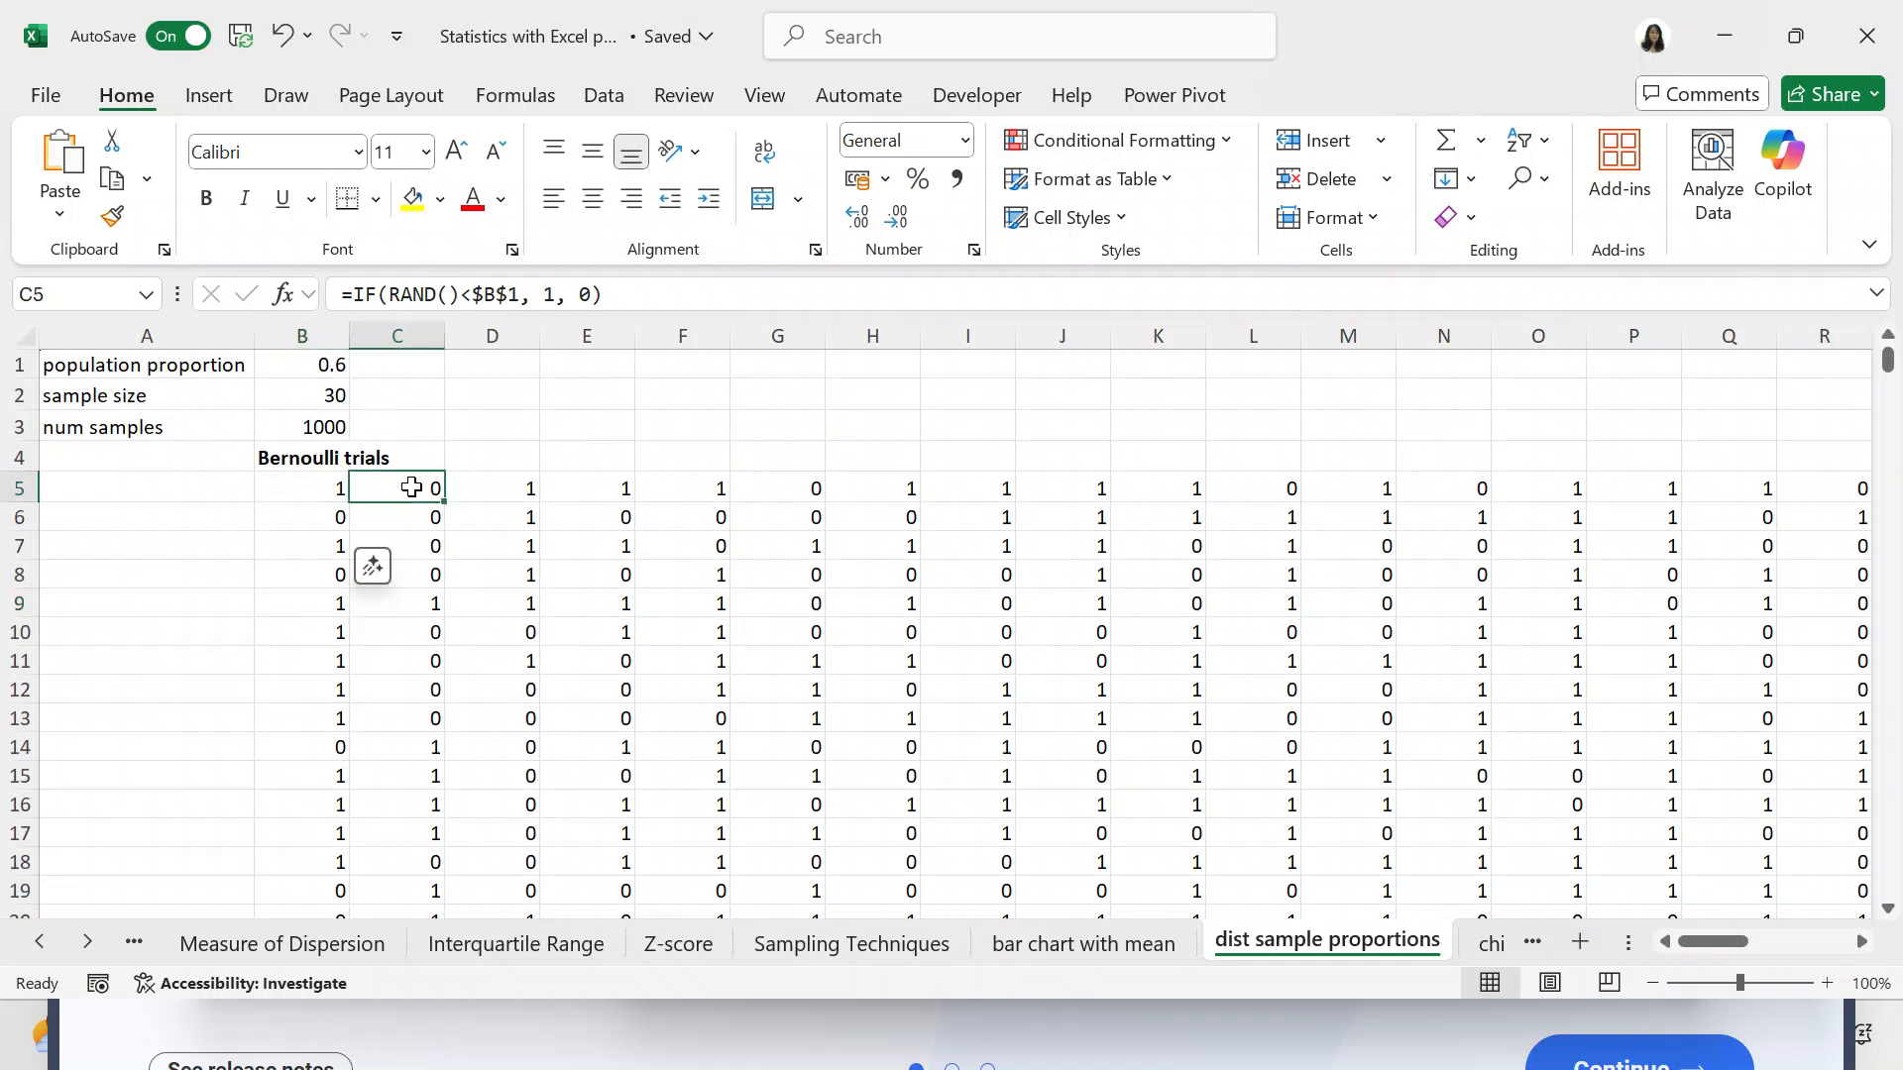
pyautogui.press('Right')
pyautogui.press('Right')
pyautogui.press('Right')
pyautogui.press('Right')
pyautogui.press('Right')
pyautogui.press('Right')
pyautogui.press('Right')
pyautogui.press('Right')
pyautogui.press('Right')
pyautogui.press('Right')
pyautogui.press('Right')
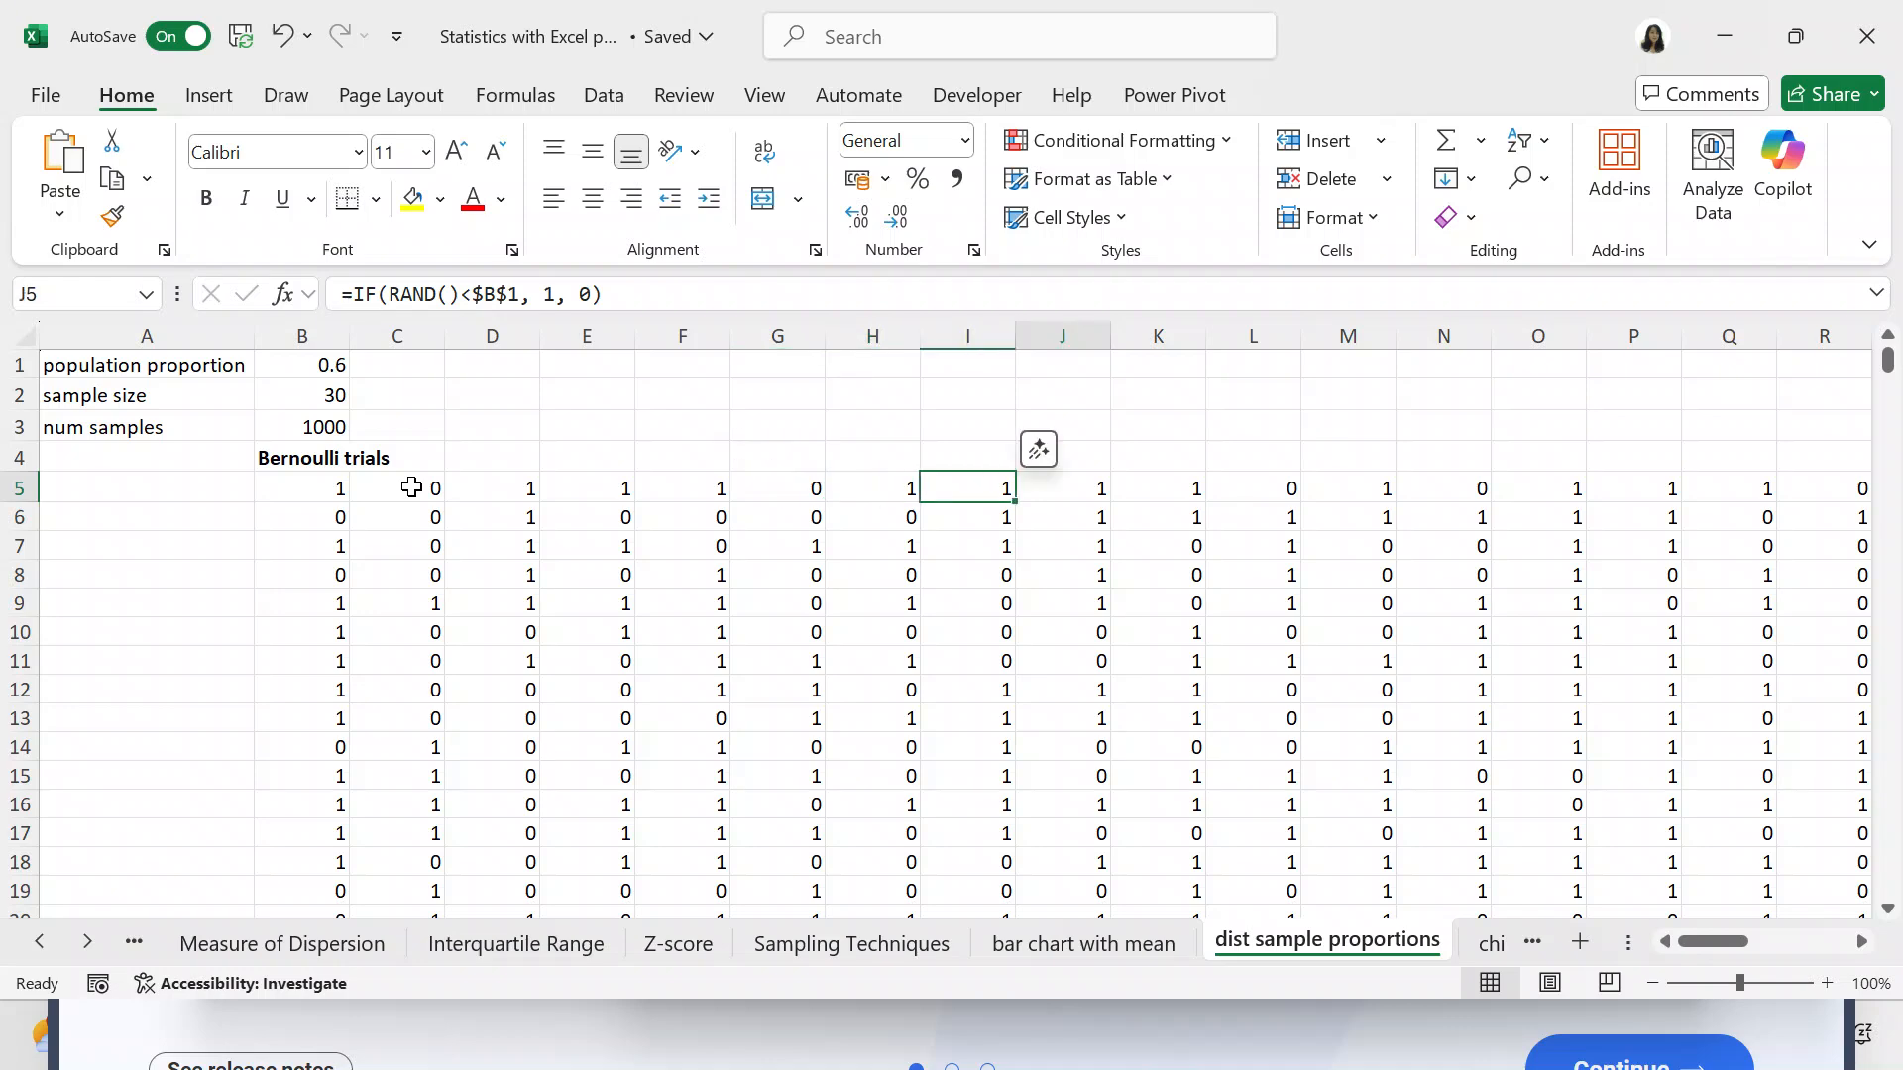
pyautogui.press('Right')
pyautogui.press('Right')
pyautogui.press('Right')
pyautogui.press('Right')
pyautogui.press('Right')
pyautogui.press('Right')
pyautogui.press('Right')
pyautogui.press('Right')
pyautogui.press('Right')
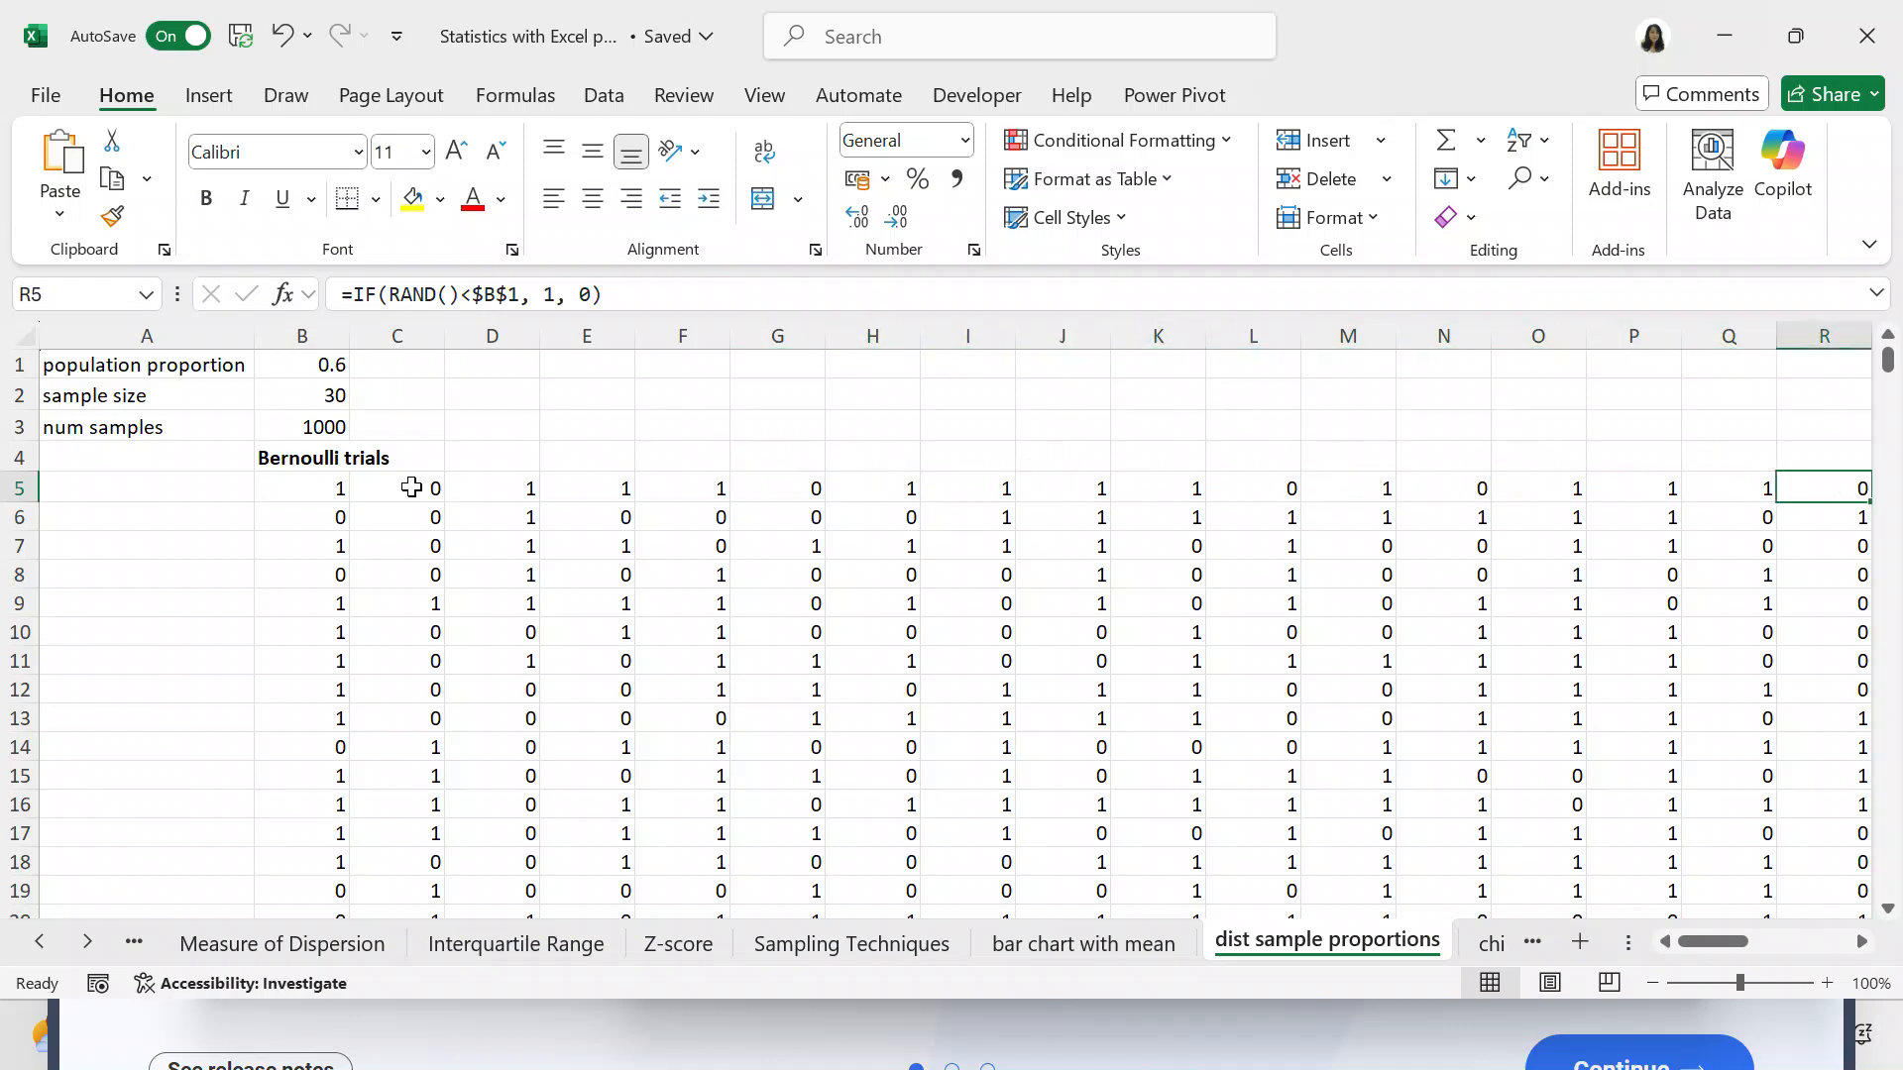
pyautogui.press('Right')
pyautogui.press('Right')
pyautogui.press('Right')
pyautogui.press('Right')
pyautogui.press('Right')
pyautogui.press('Right')
pyautogui.press('Right')
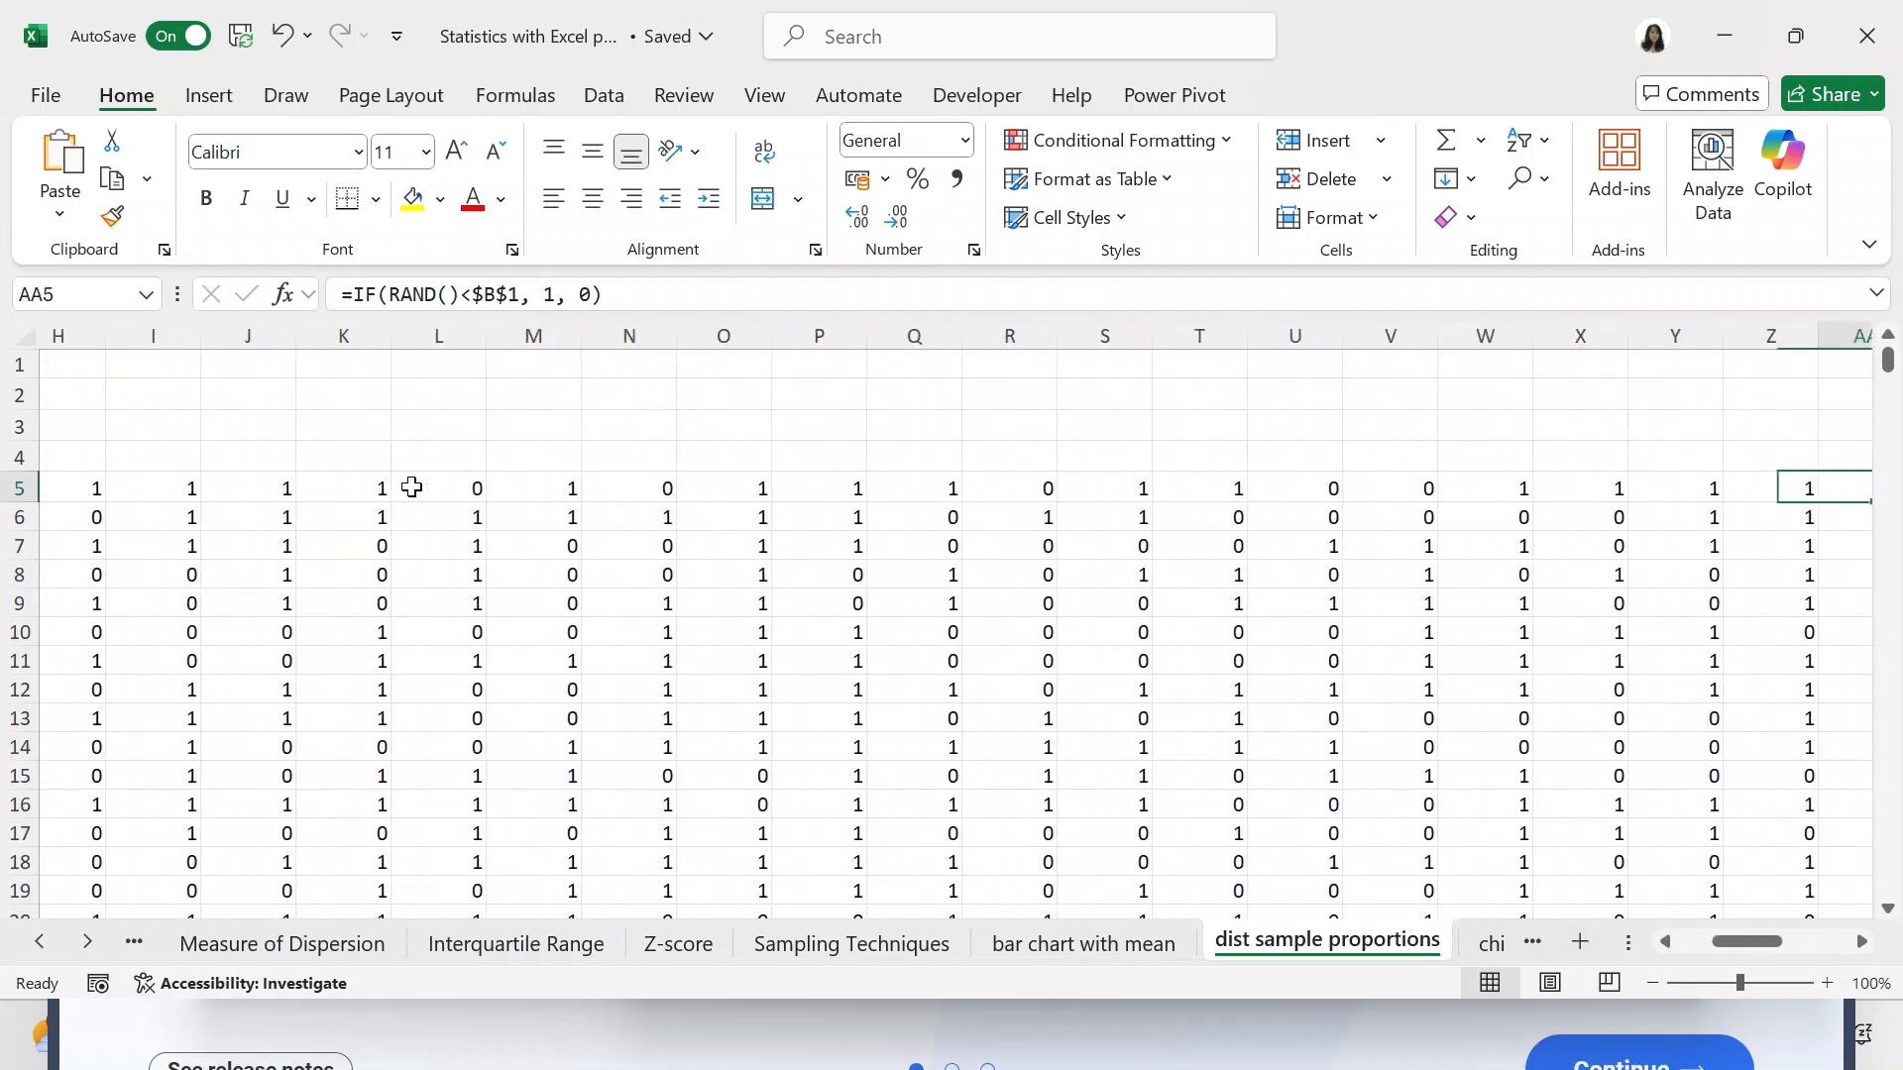
pyautogui.press('Right')
pyautogui.press('Right')
pyautogui.press('Right')
pyautogui.press('Right')
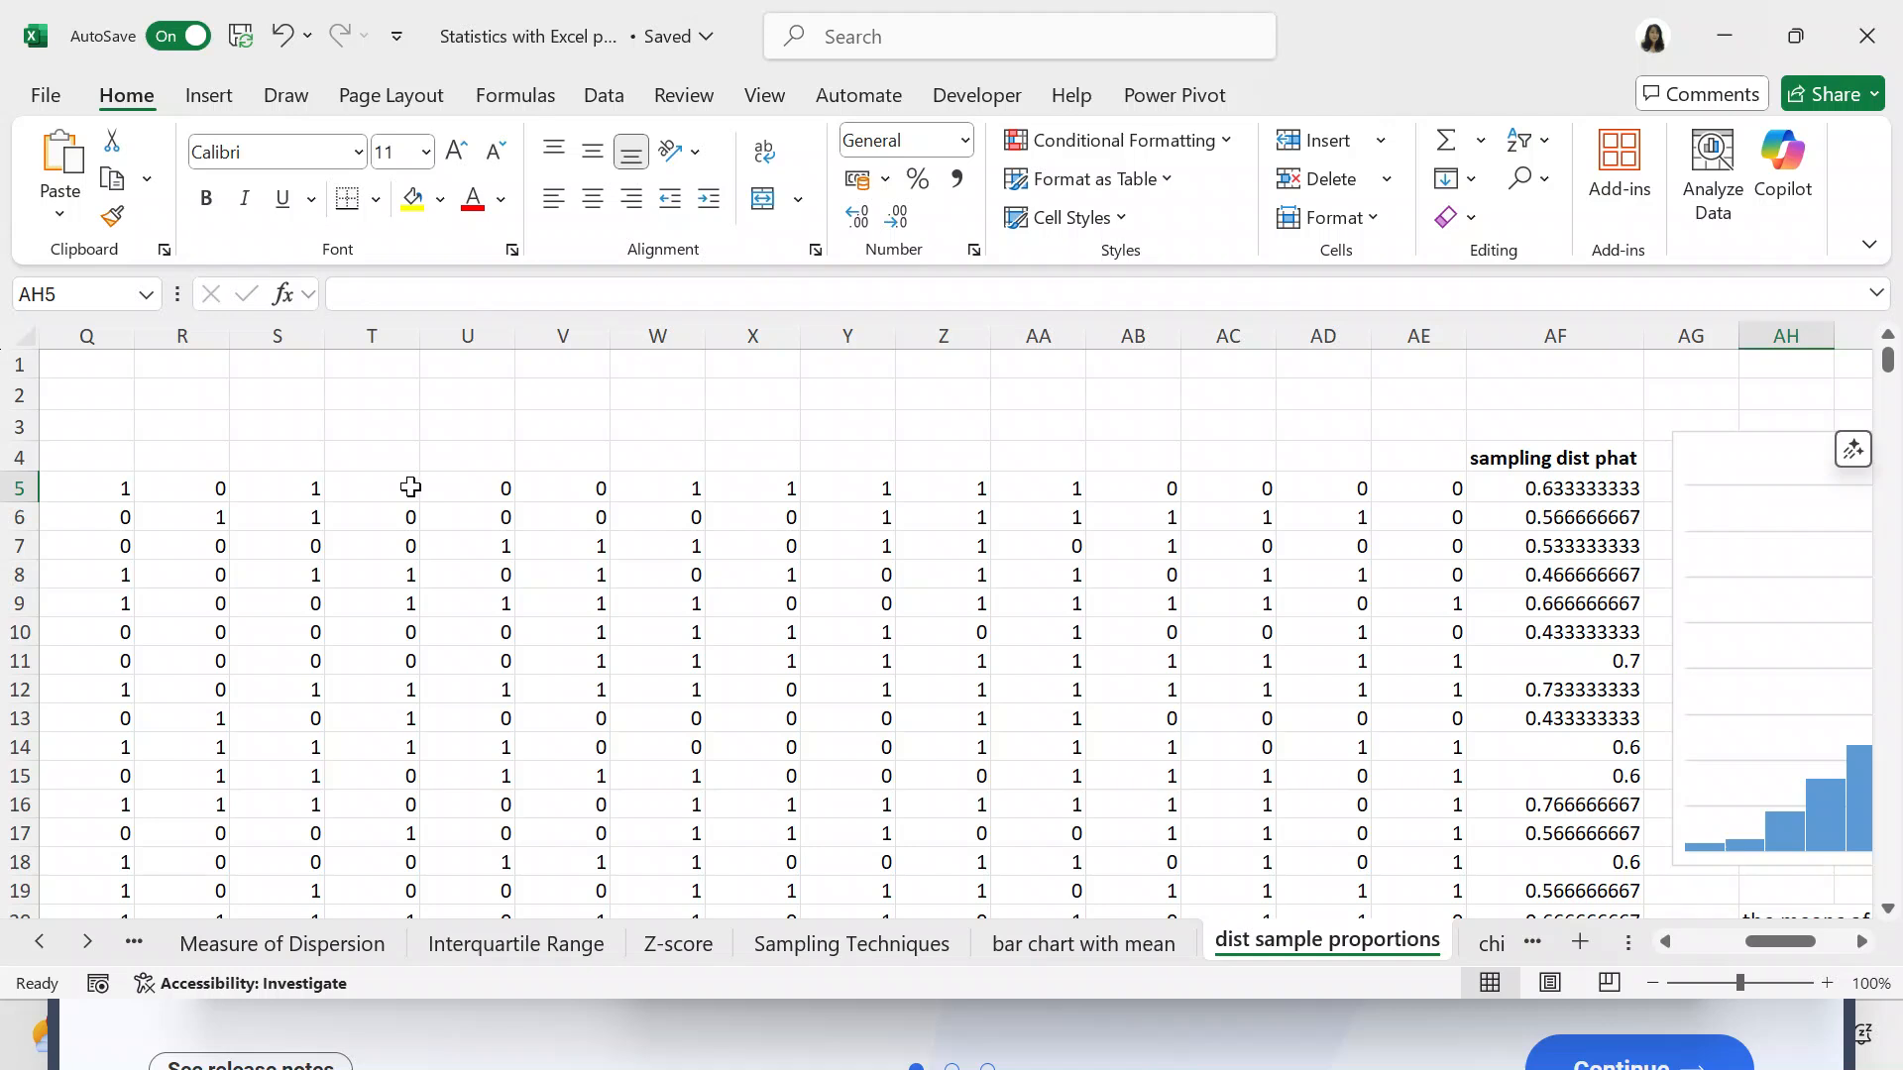
# Step: Inspect the sample proportion formulas in AF5 and AF6, and review the population proportion and sample size inputs at the sheet's start
pyautogui.click(1519, 488)
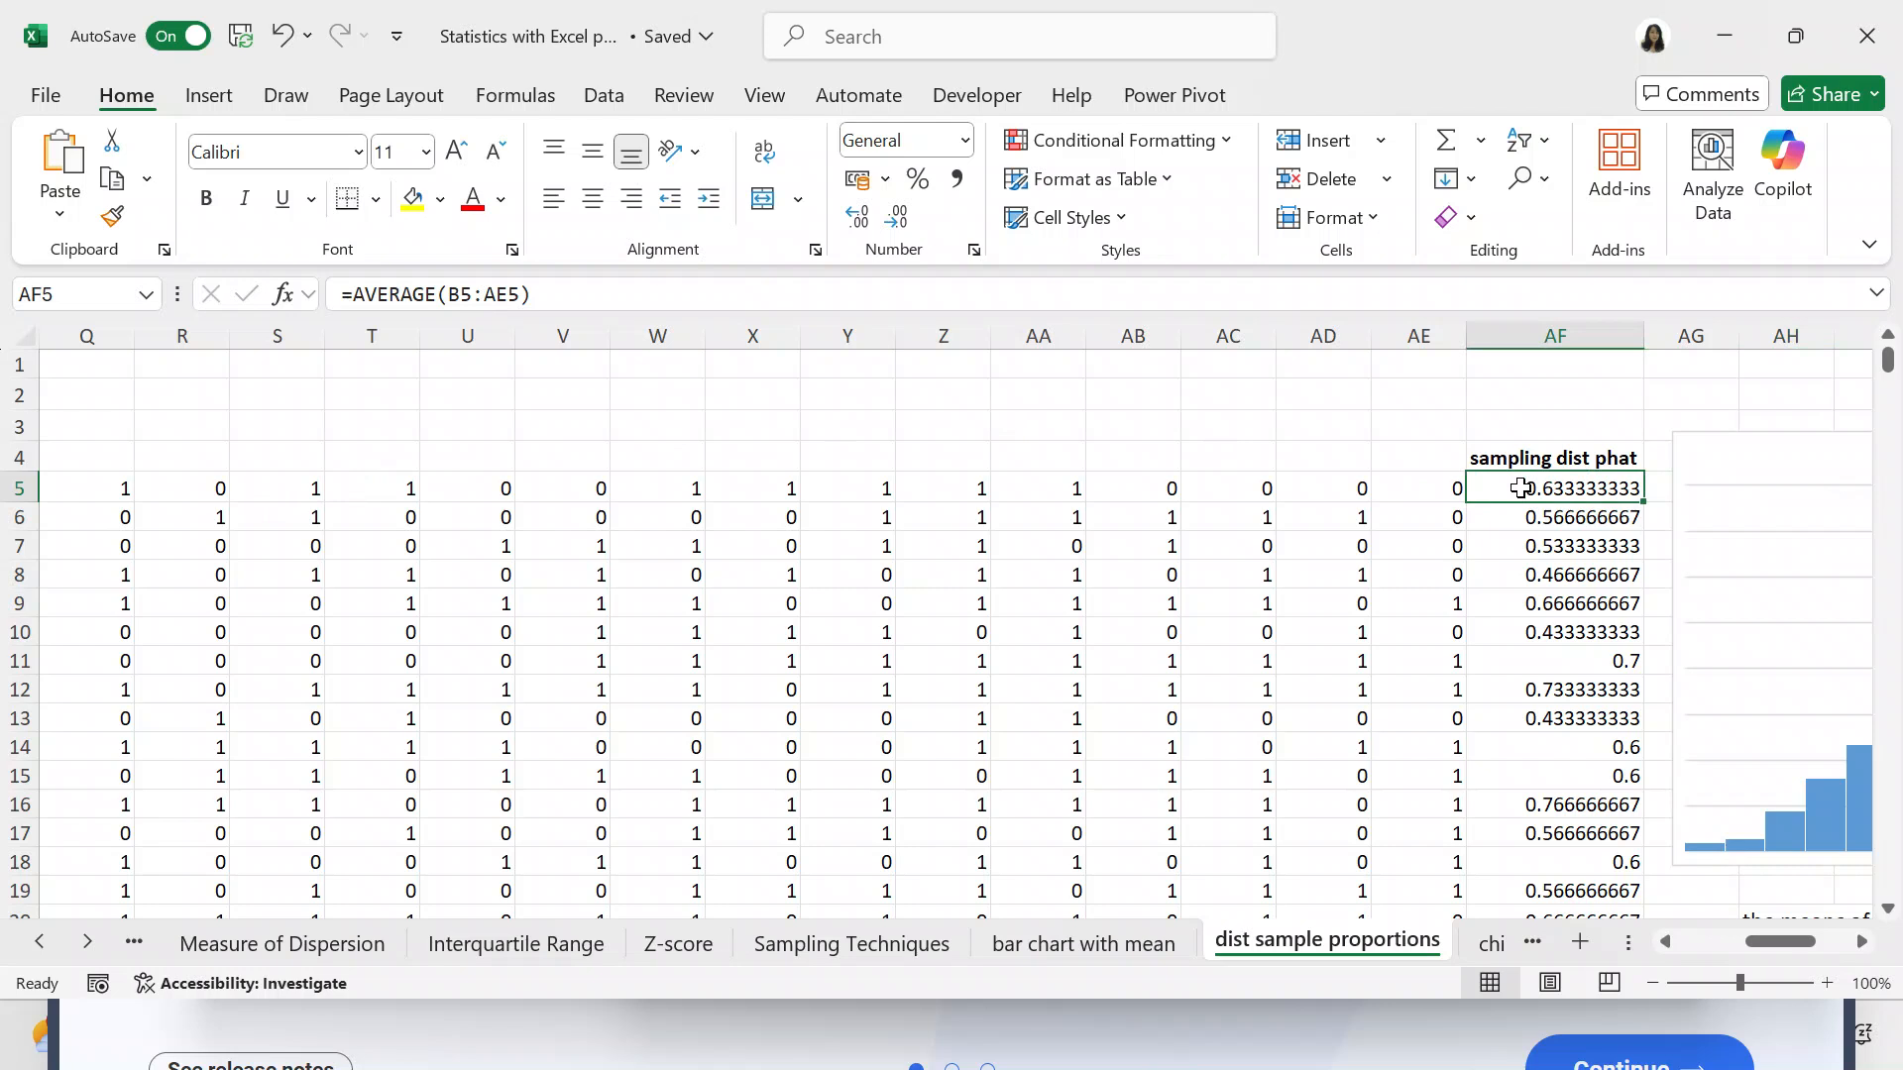
pyautogui.press('Down')
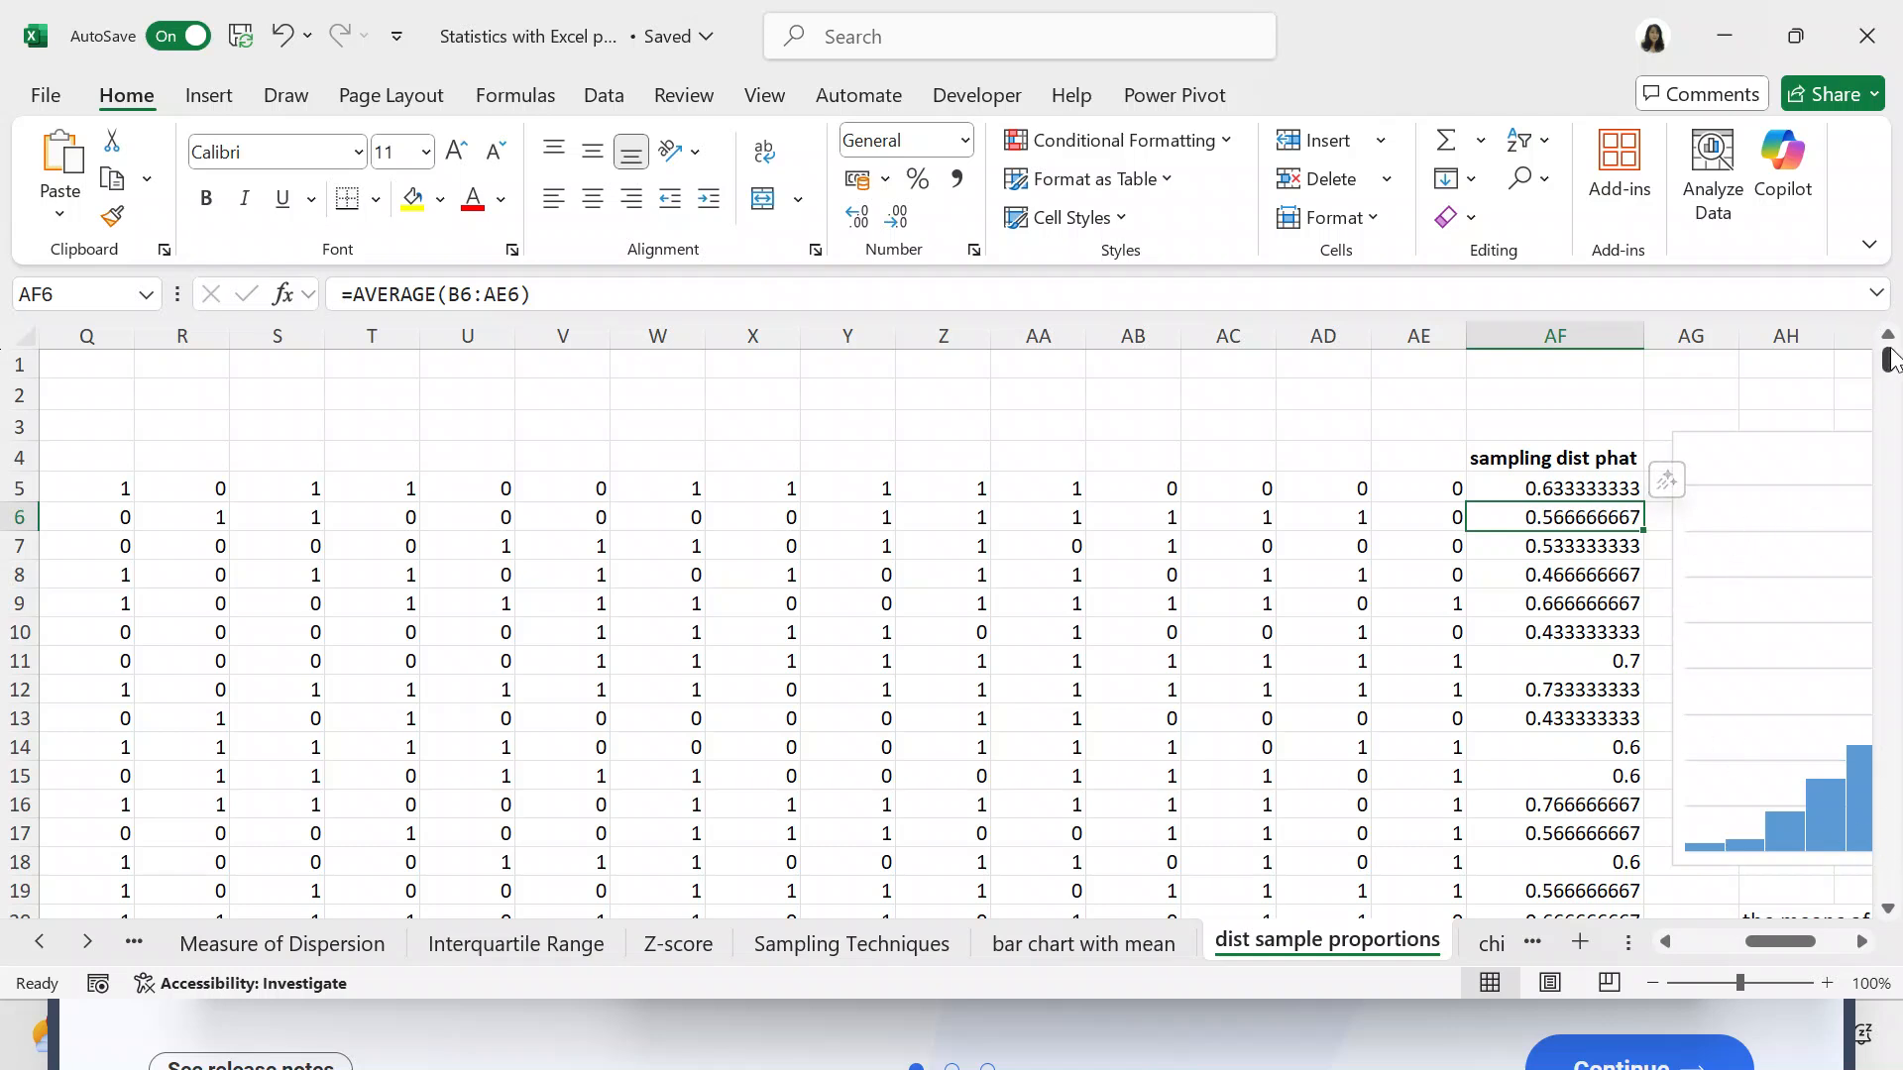
pyautogui.click(1665, 941)
pyautogui.moveTo(1663, 946); pyautogui.dragTo(1662, 949)
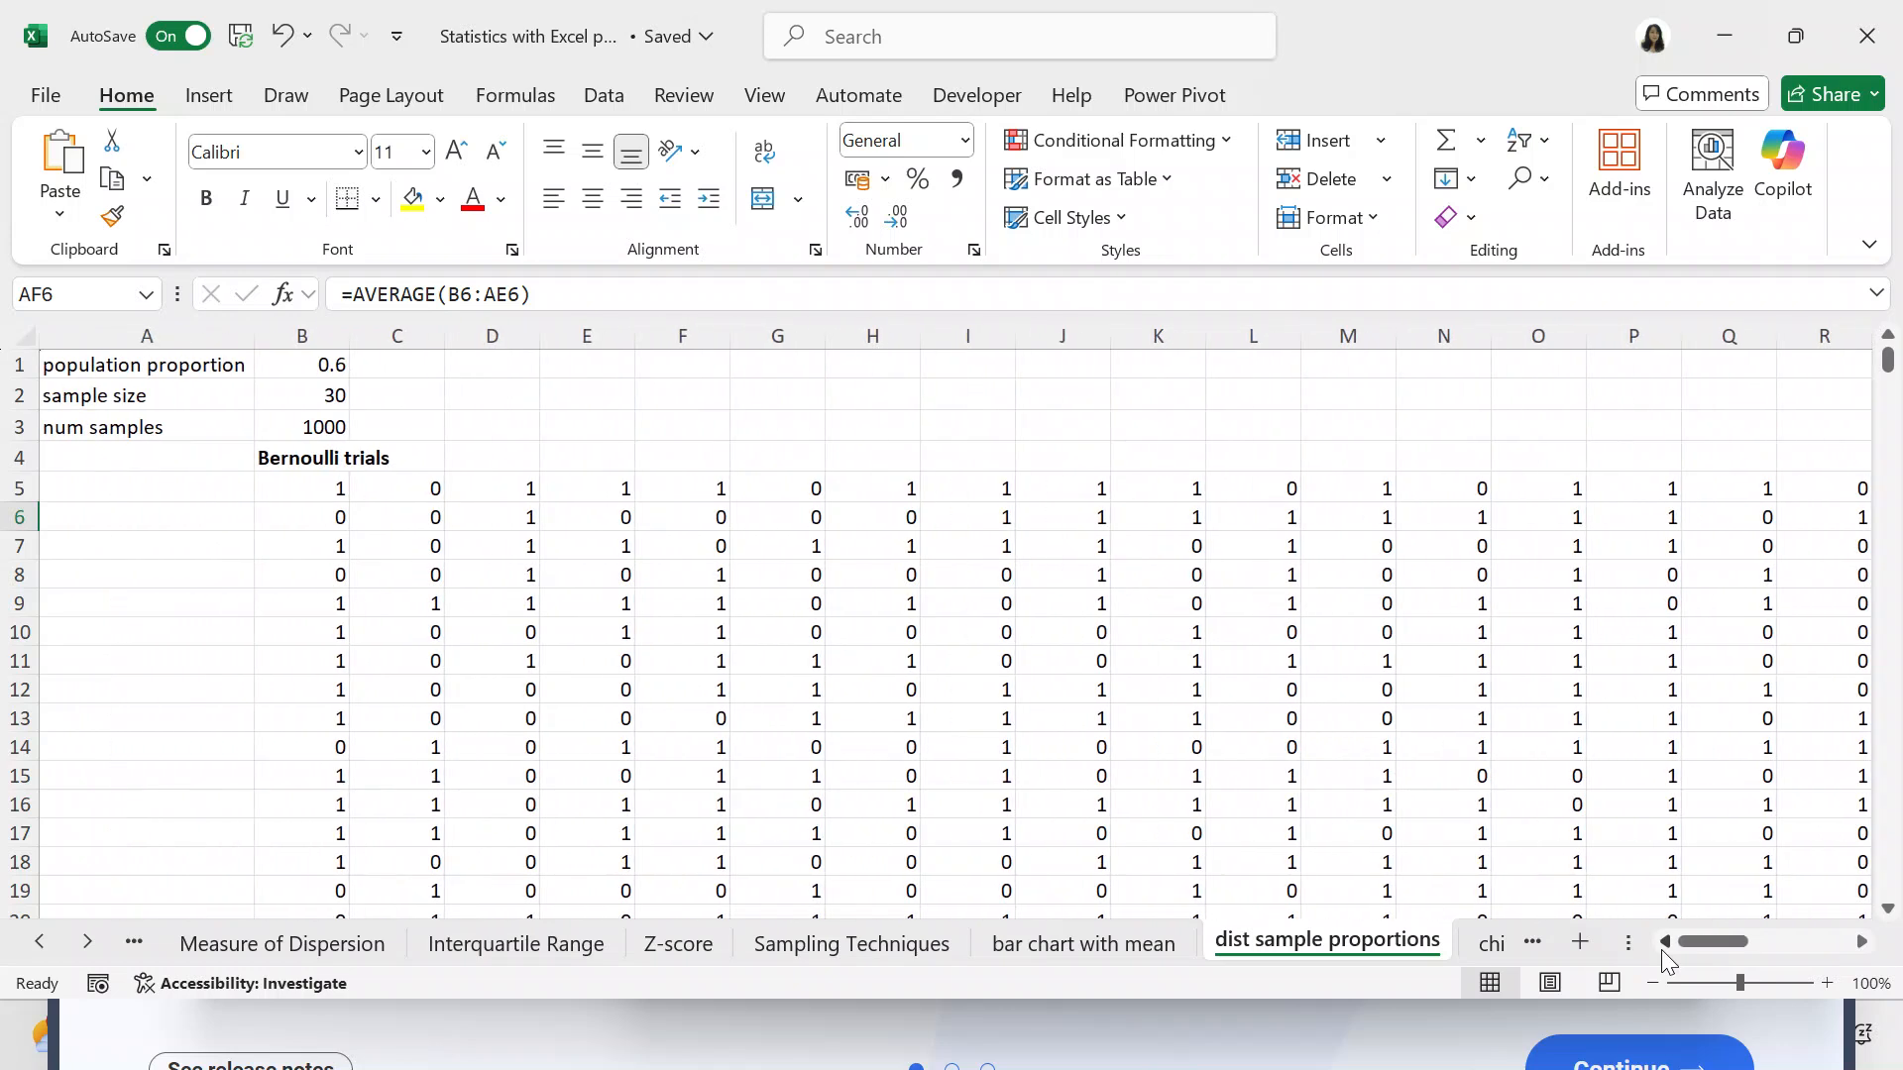
# Step: Examine the Bernoulli Mean Histogram beside the sampling dist phat column and read the note beneath it
pyautogui.click(1862, 944)
pyautogui.moveTo(1861, 946); pyautogui.dragTo(1862, 946)
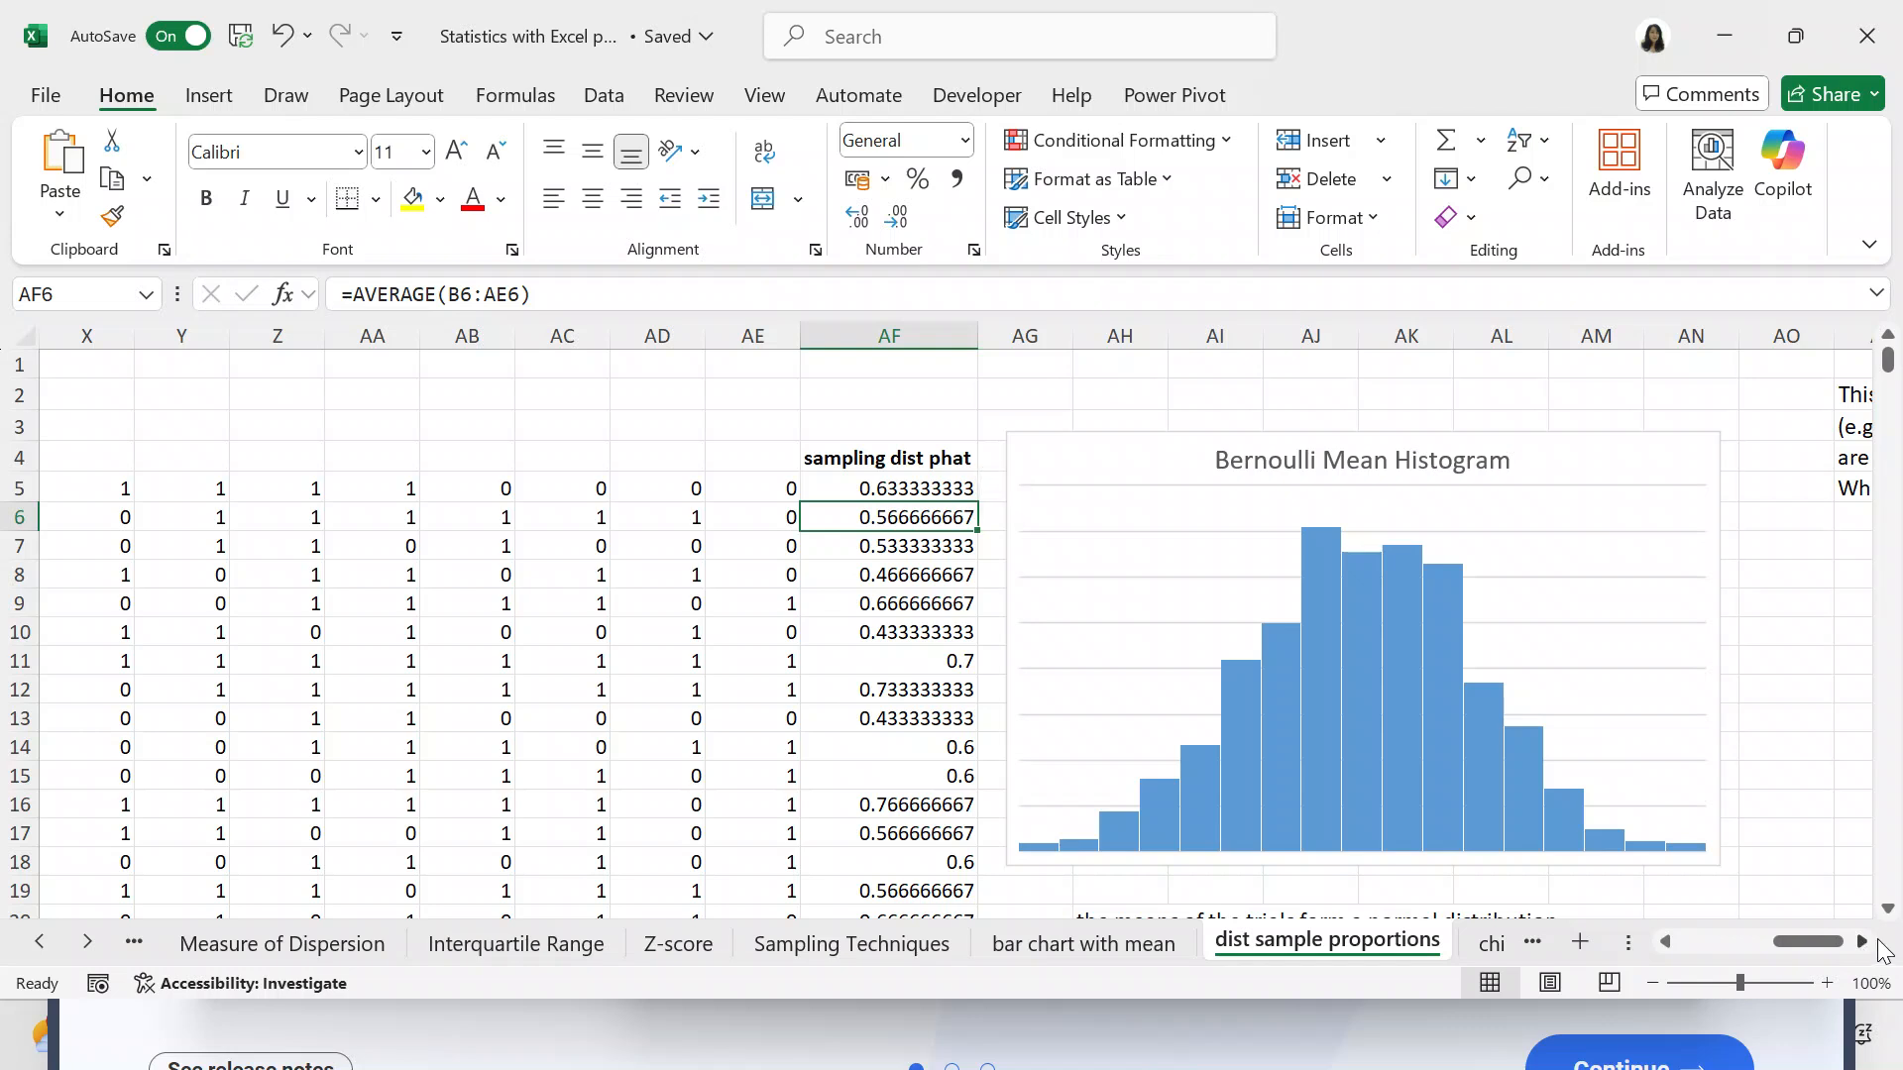
pyautogui.click(1887, 908)
pyautogui.click(1887, 908)
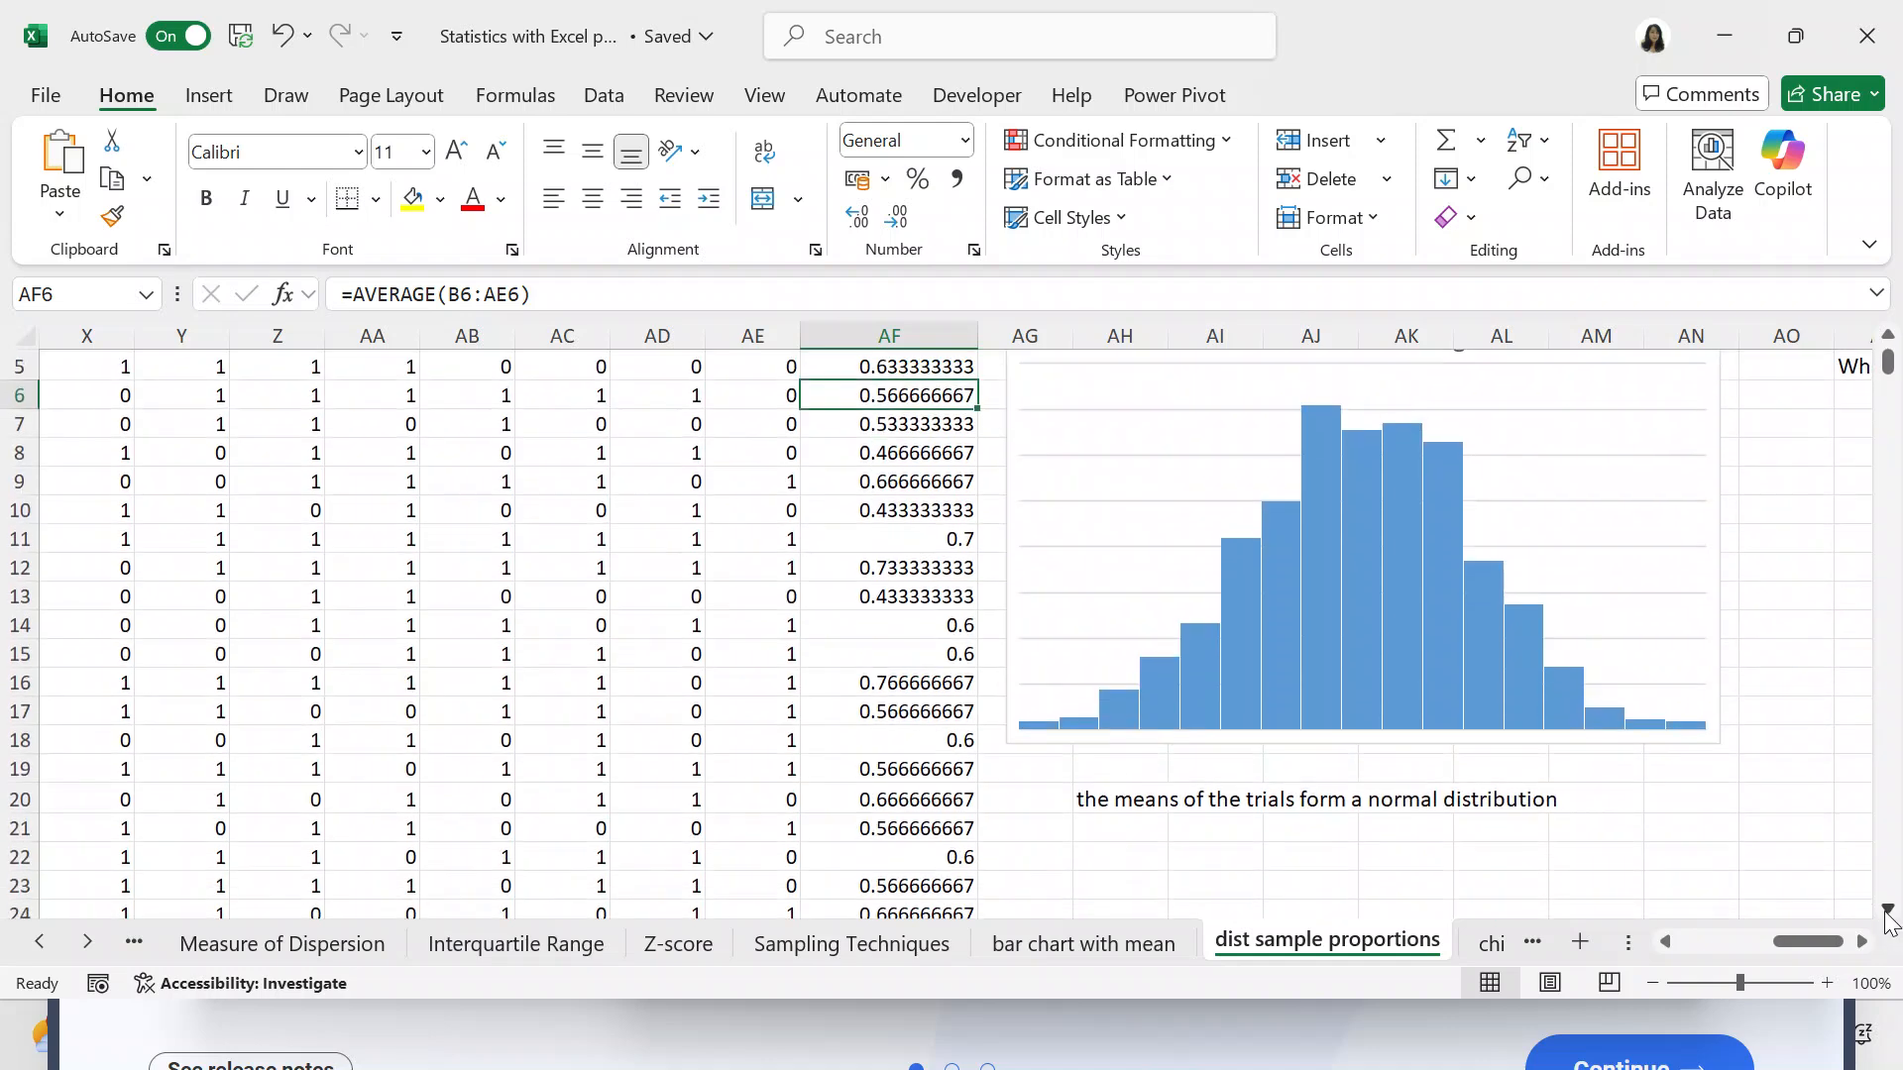
pyautogui.click(1886, 909)
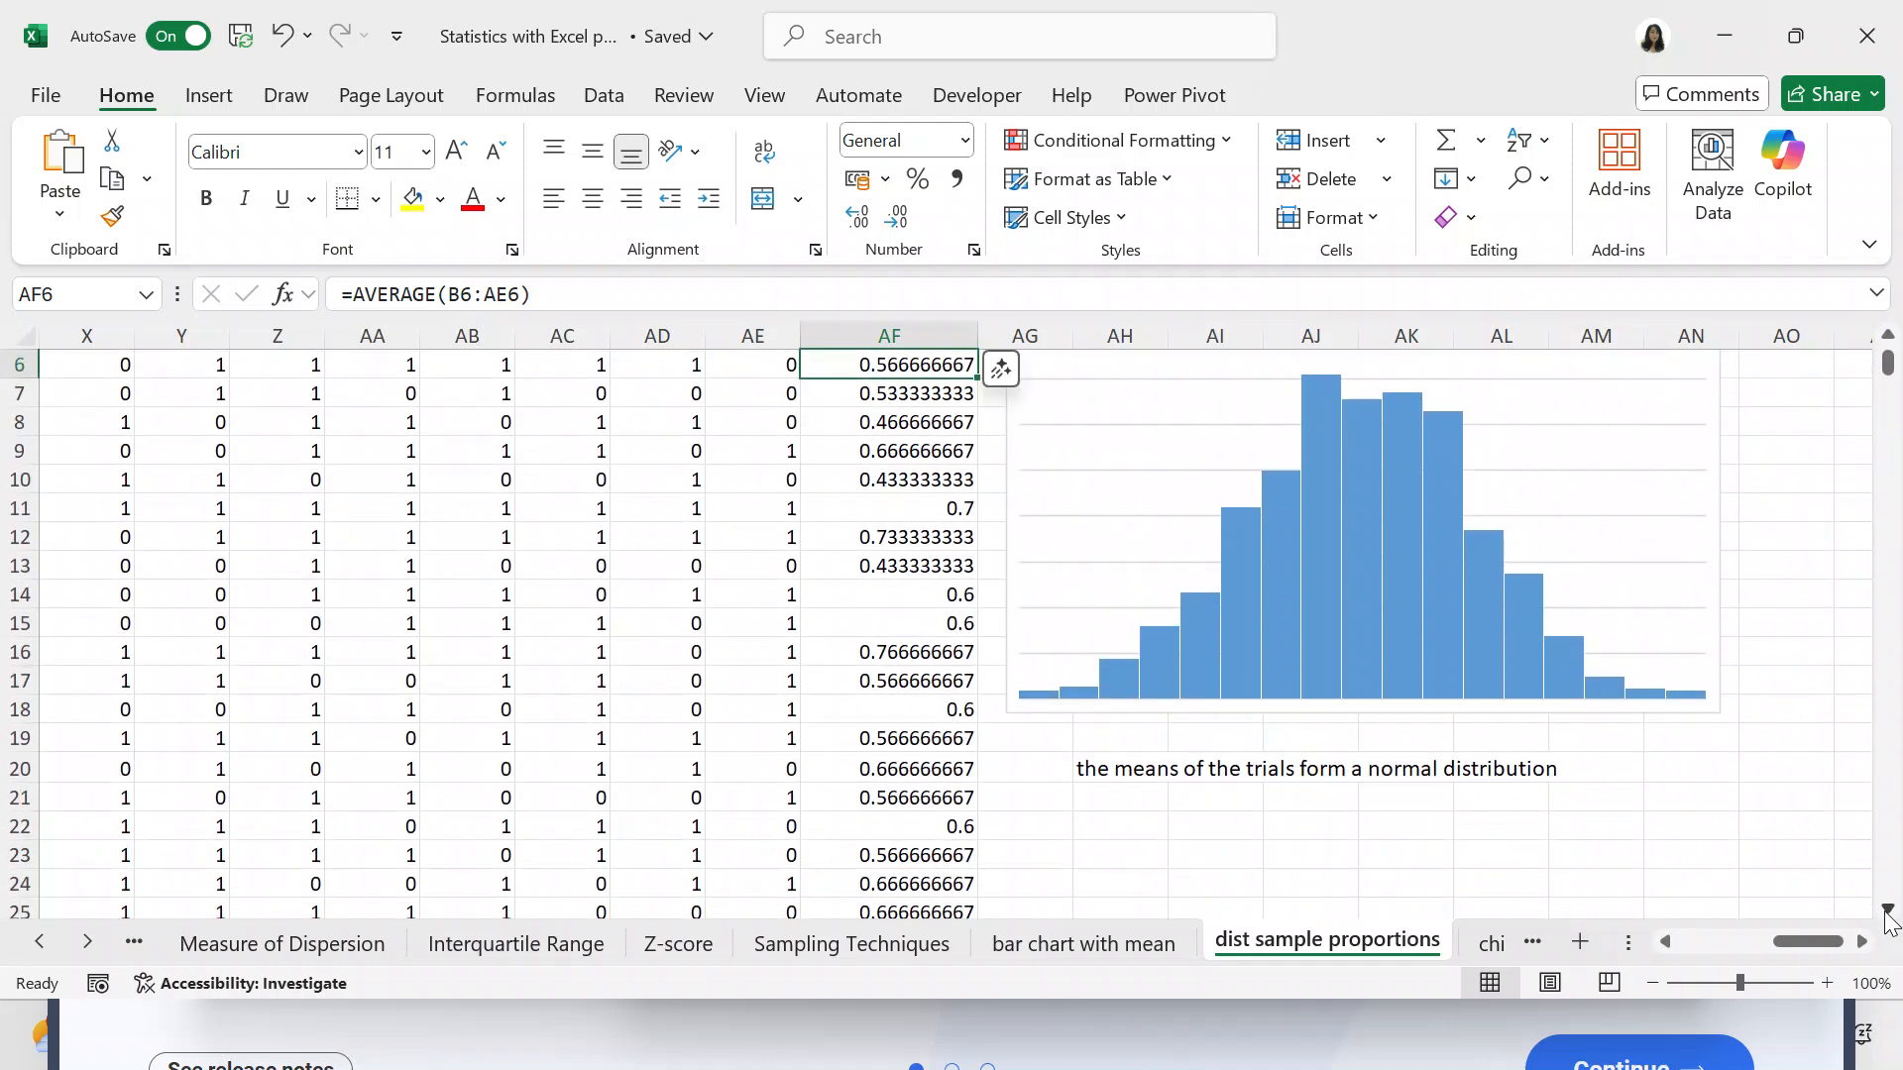
pyautogui.click(1886, 342)
pyautogui.click(1887, 342)
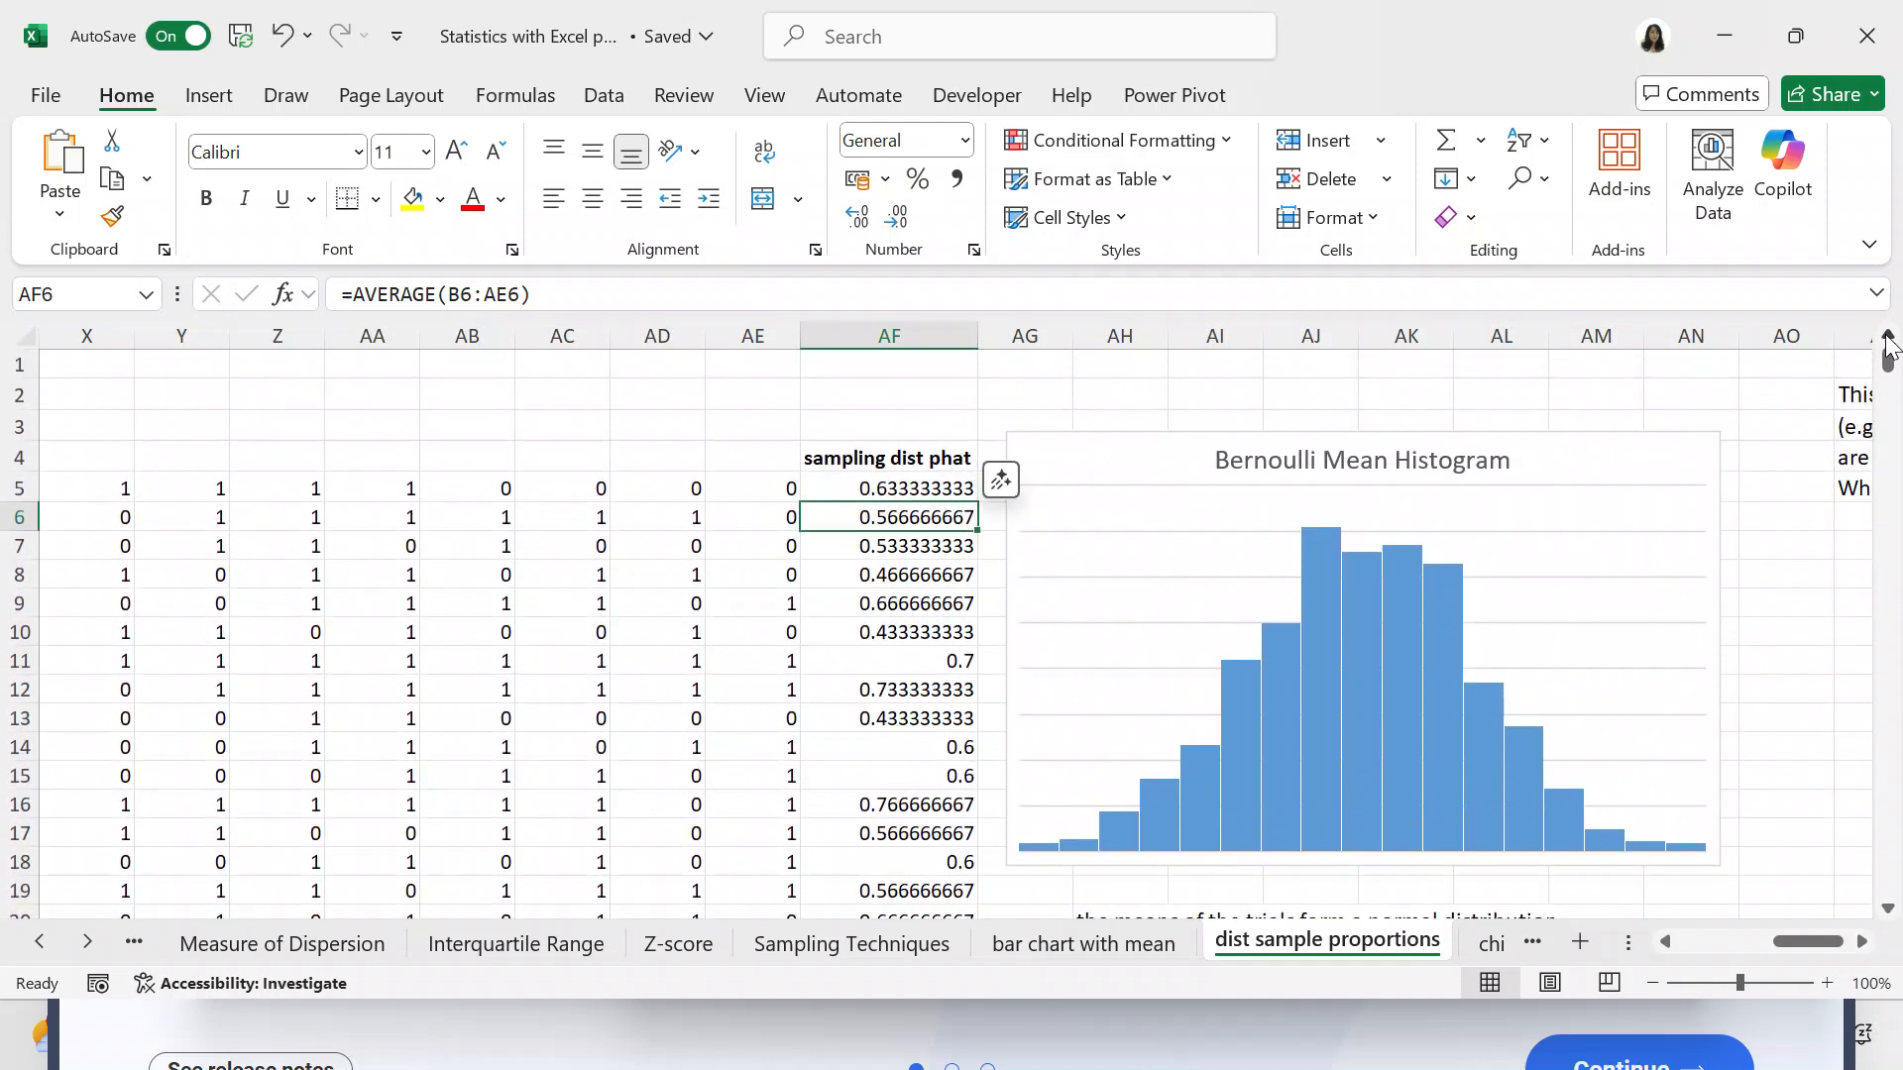